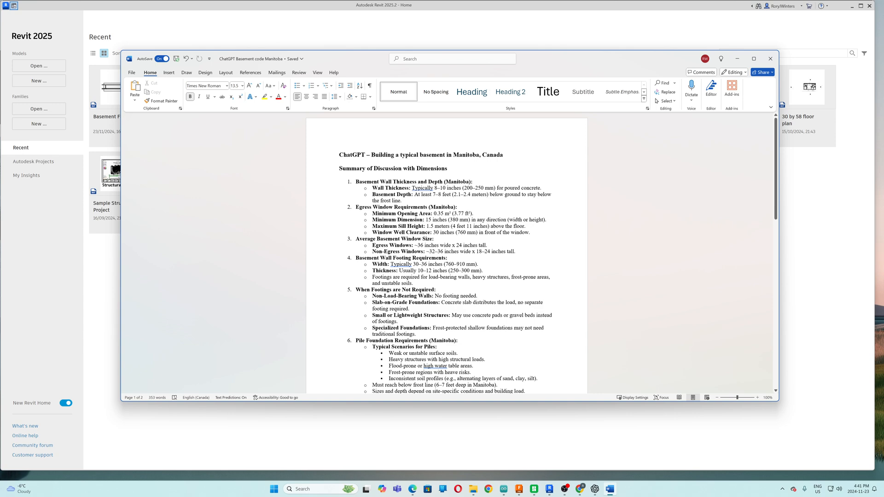
Enlarge the Manitoba basement code document to 190% zoom and maximize its window for reading
click(758, 398)
click(758, 398)
click(758, 398)
click(757, 398)
click(757, 398)
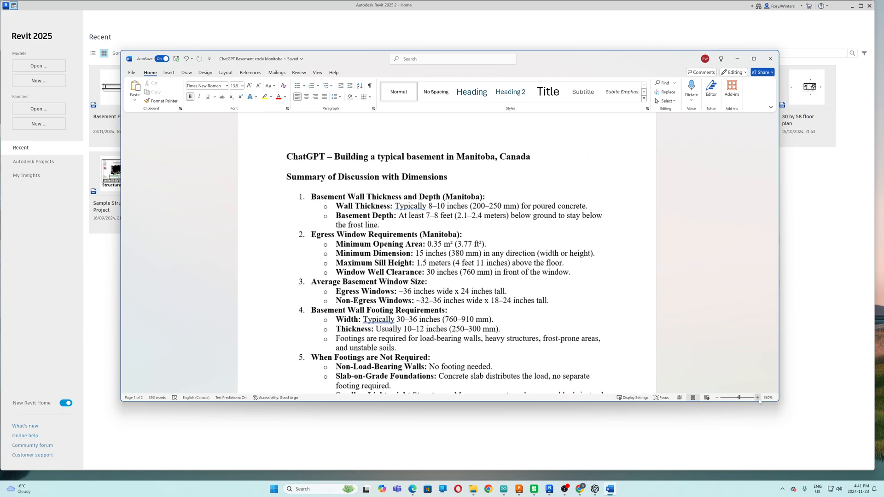
click(758, 398)
click(758, 398)
click(759, 398)
click(758, 398)
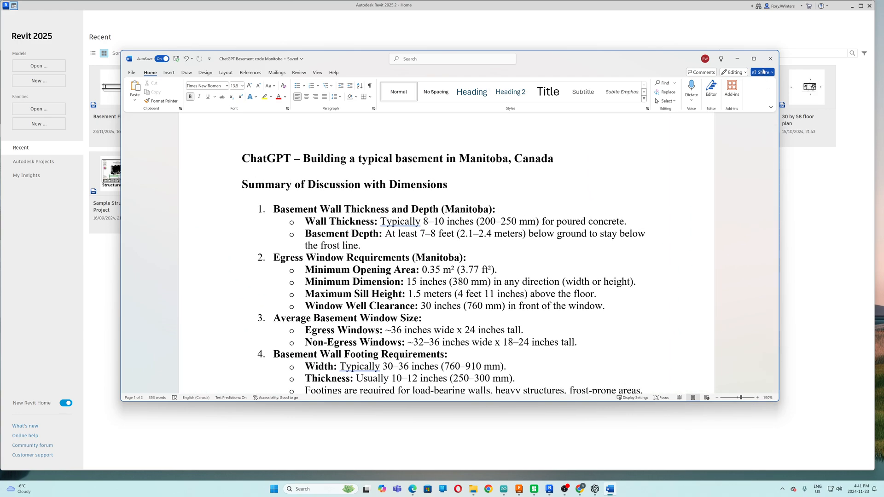
click(754, 58)
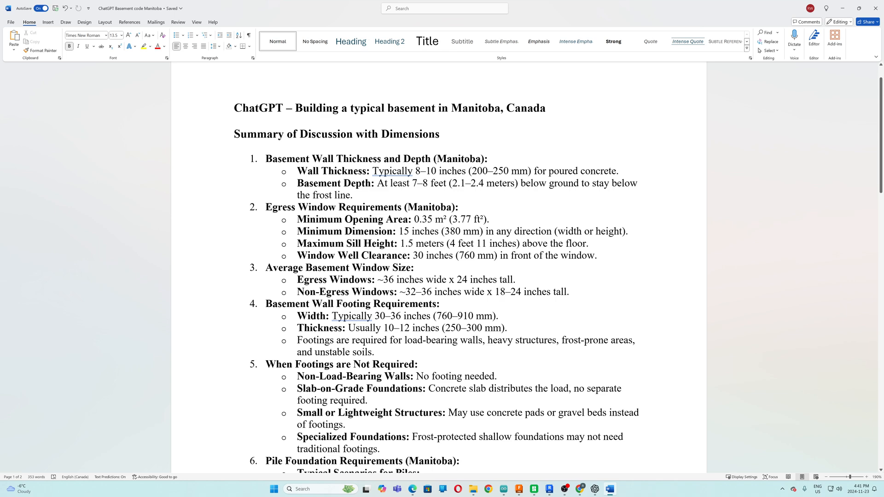
Read through the Manitoba basement requirements for walls, windows, footings and piles, including the key takeaways with dimensions
scroll(439, 267, down, 2)
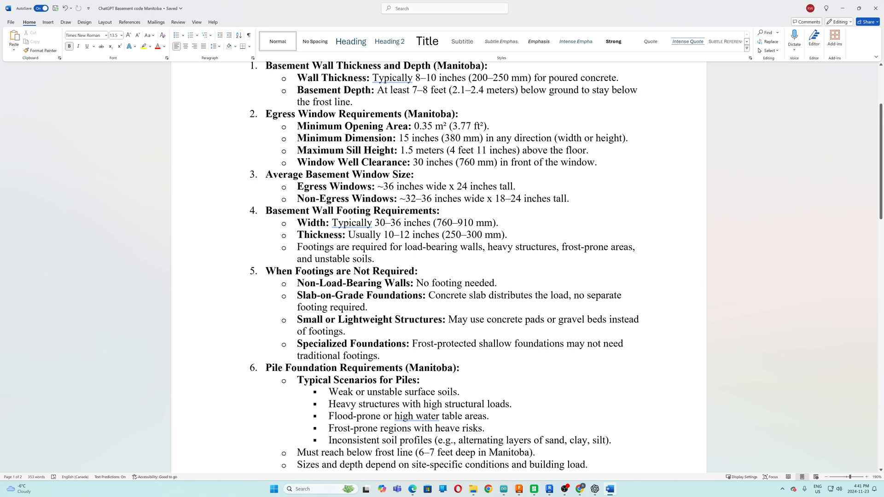
scroll(442, 267, down, 3)
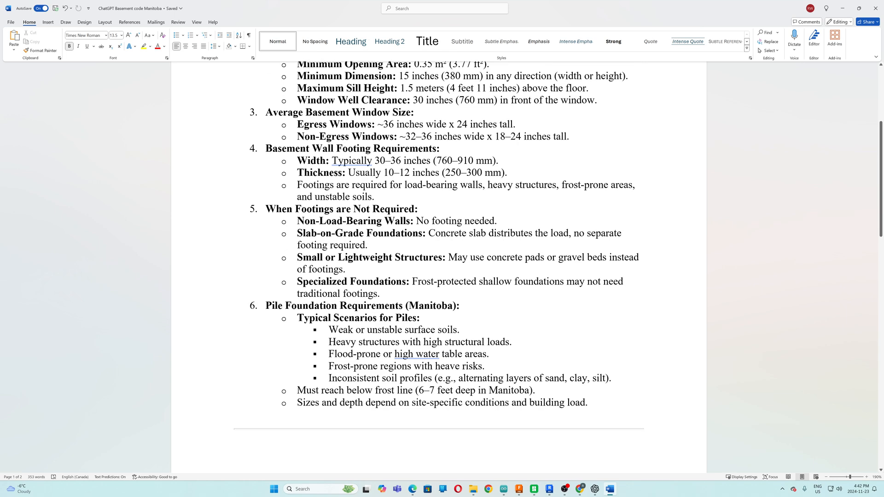
scroll(442, 267, down, 1)
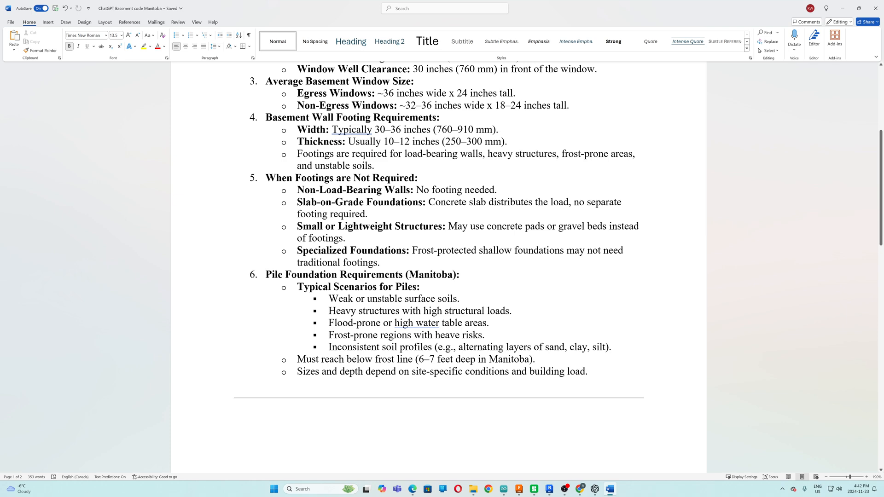
scroll(442, 267, down, 1)
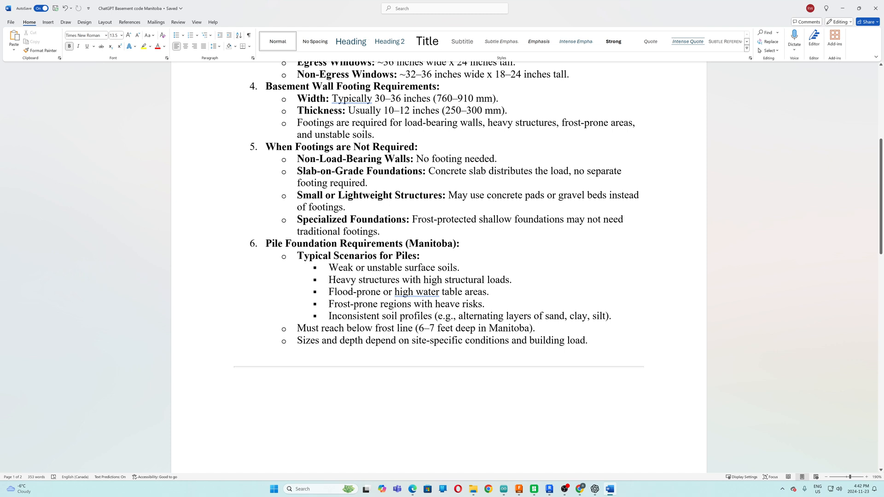
scroll(439, 214, down, 3)
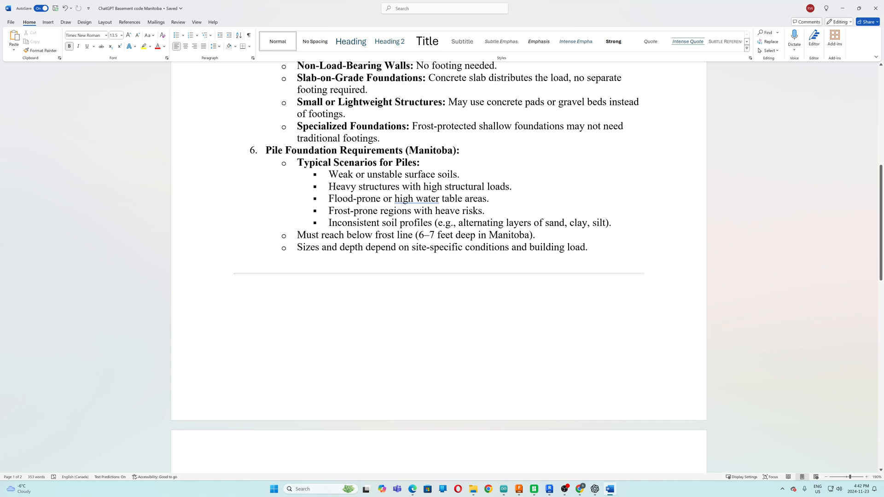
scroll(439, 214, down, 1)
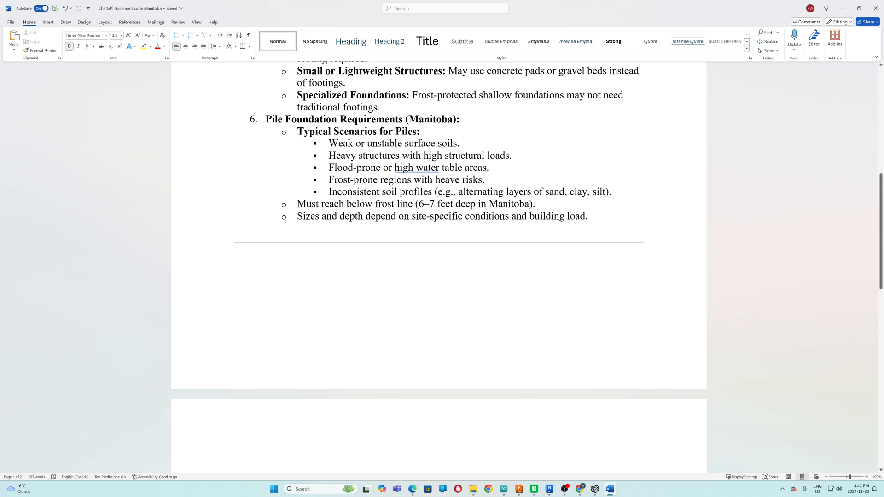
scroll(231, 239, down, 10)
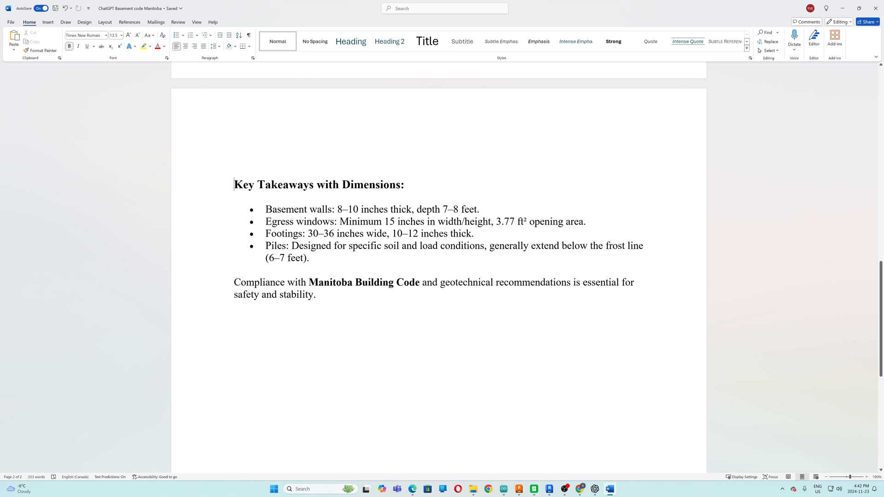
scroll(439, 267, down, 3)
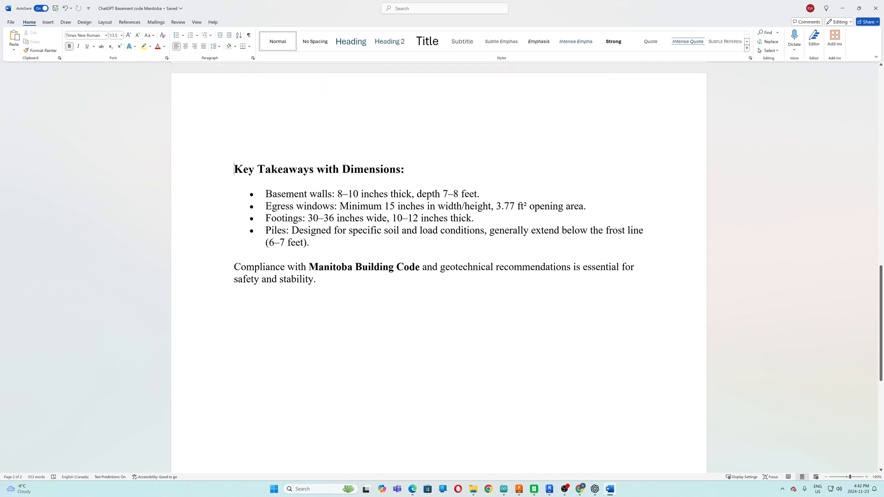
scroll(439, 267, up, 6)
scroll(439, 267, up, 3)
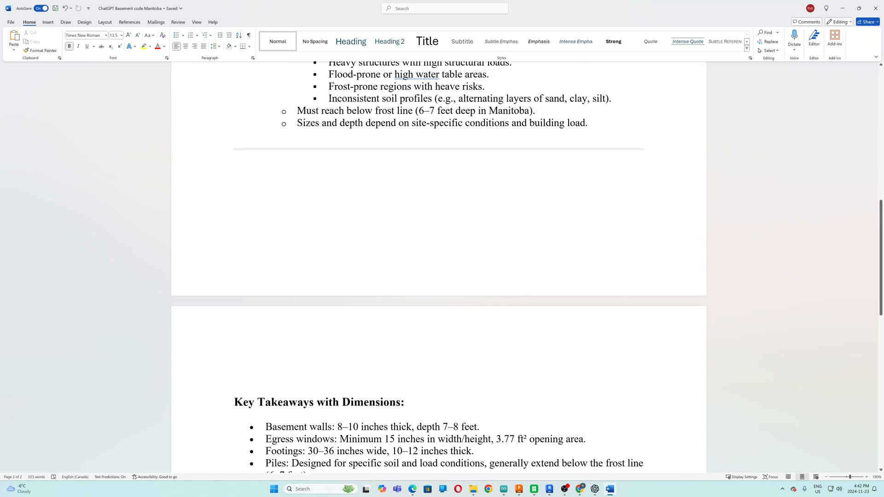
Switch to Revit and create a new project from the Residential-Default template in the English-Imperial folder
click(844, 9)
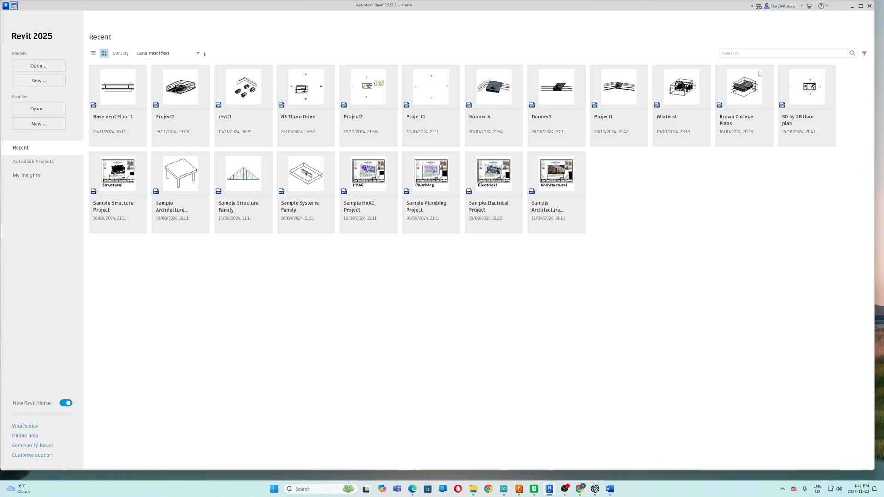
click(44, 82)
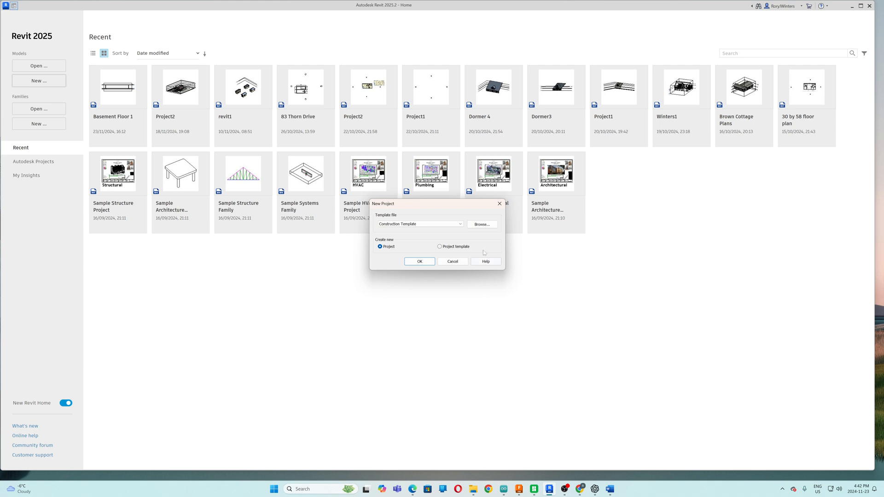
click(483, 225)
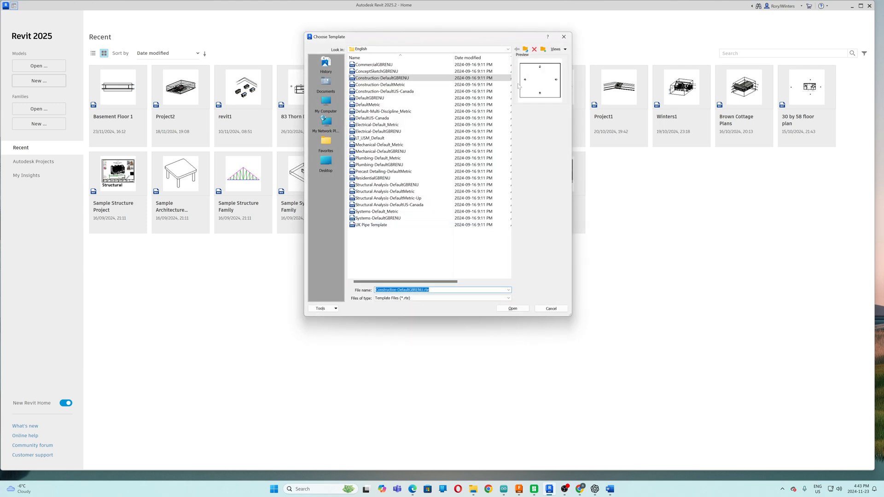
click(525, 49)
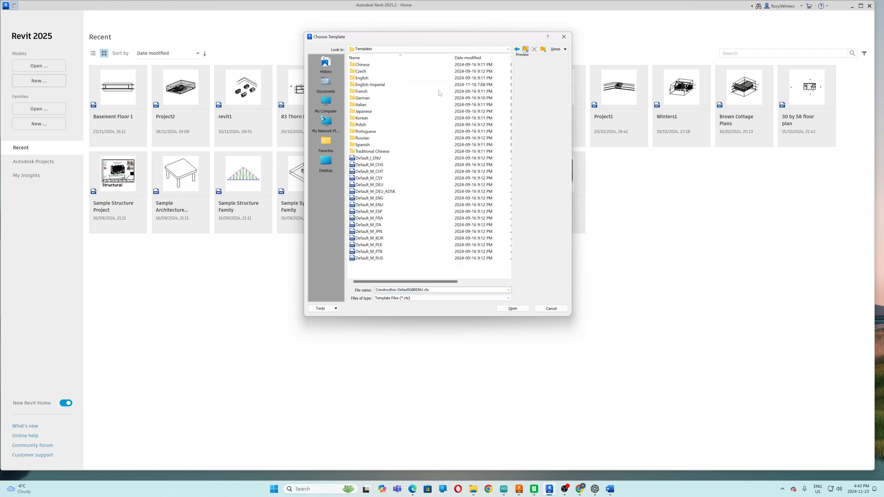
double_click(353, 84)
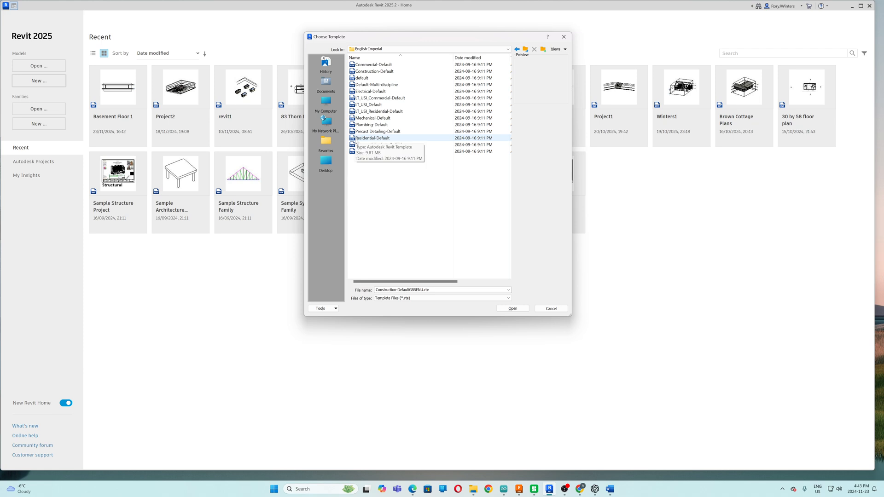
double_click(369, 138)
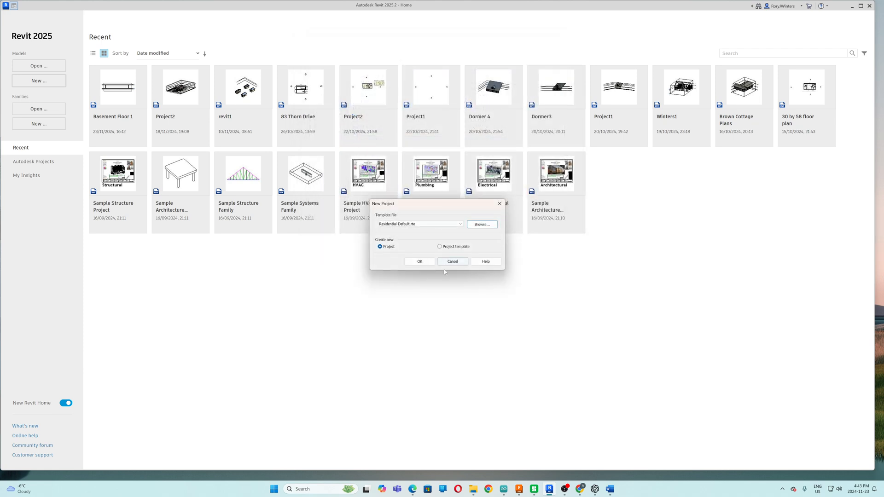
click(420, 261)
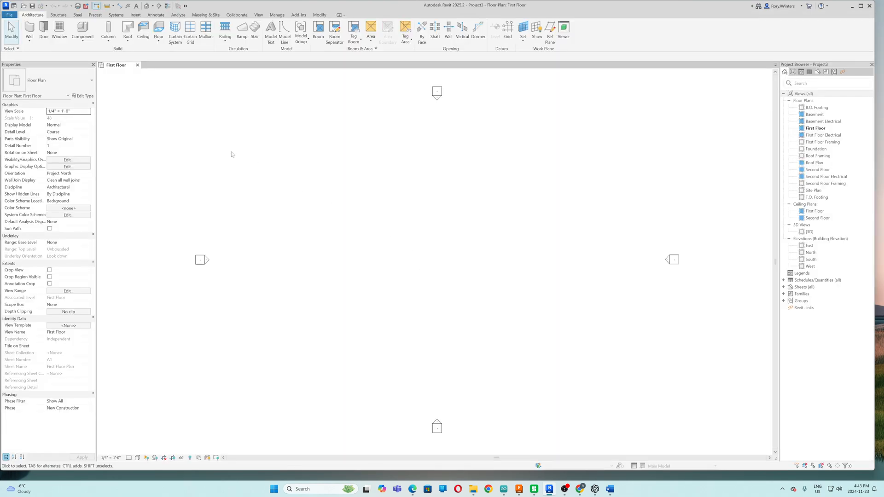
Open the North elevation view and set the B.O. Footing level's elevation to -10' 4"
double_click(810, 253)
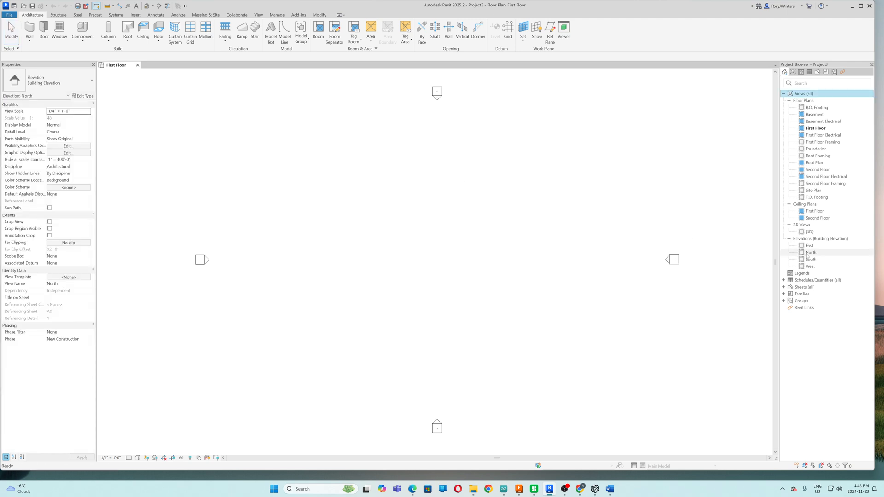
scroll(302, 211, down, 3)
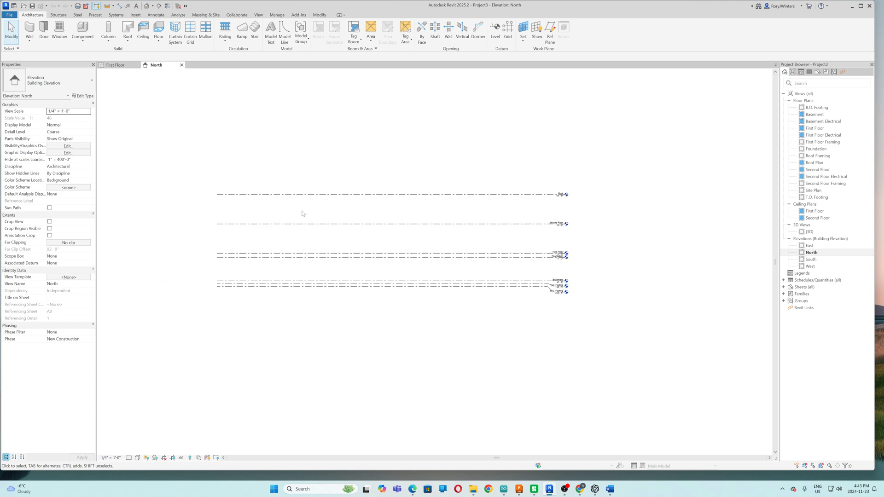
scroll(510, 260, up, 5)
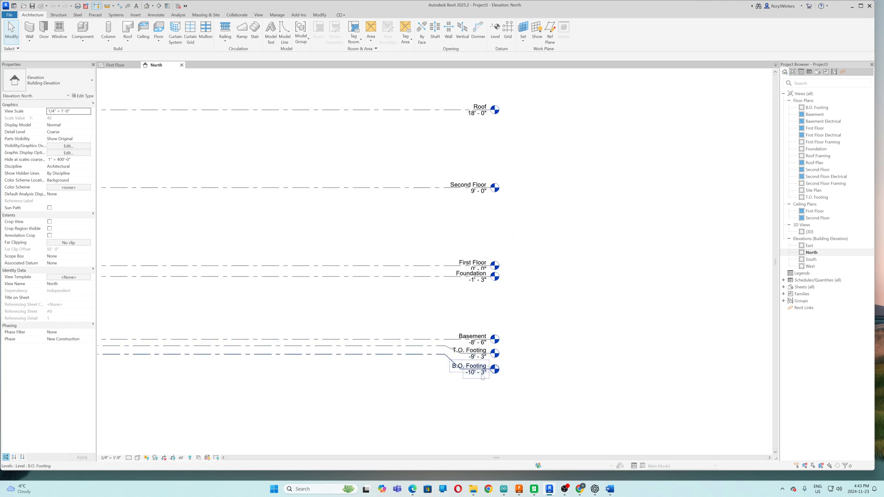
scroll(482, 388, up, 4)
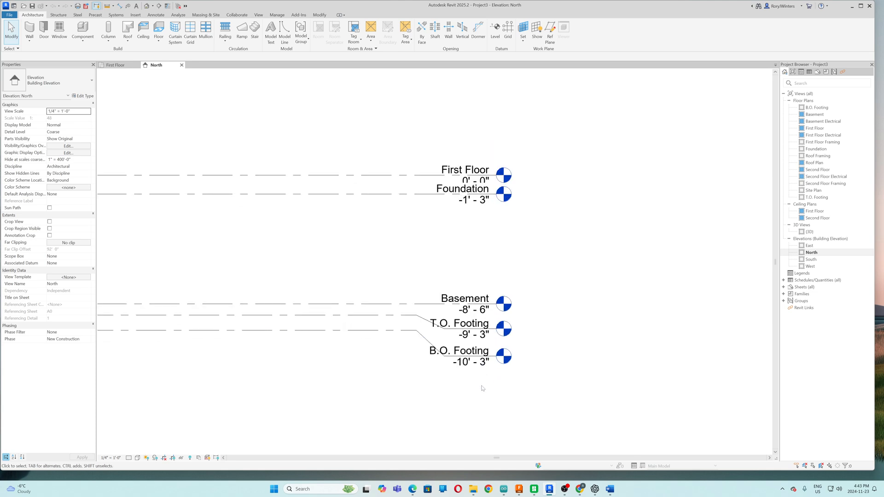
click(485, 349)
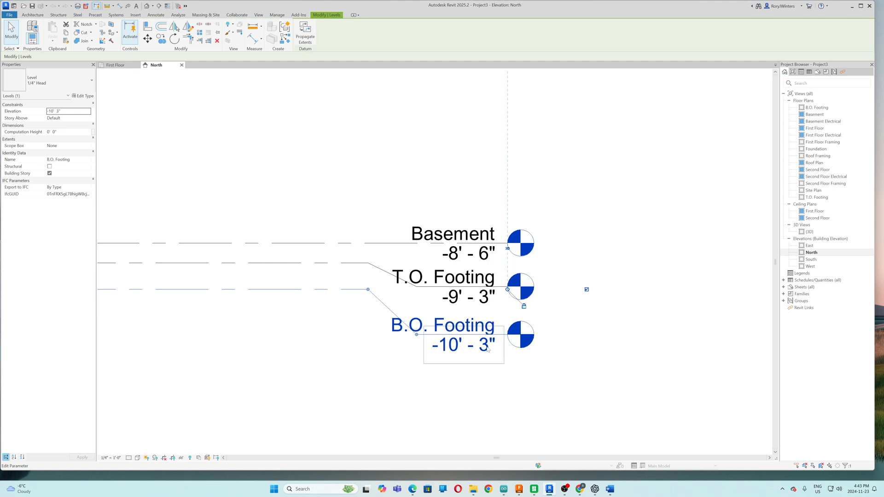
click(485, 348)
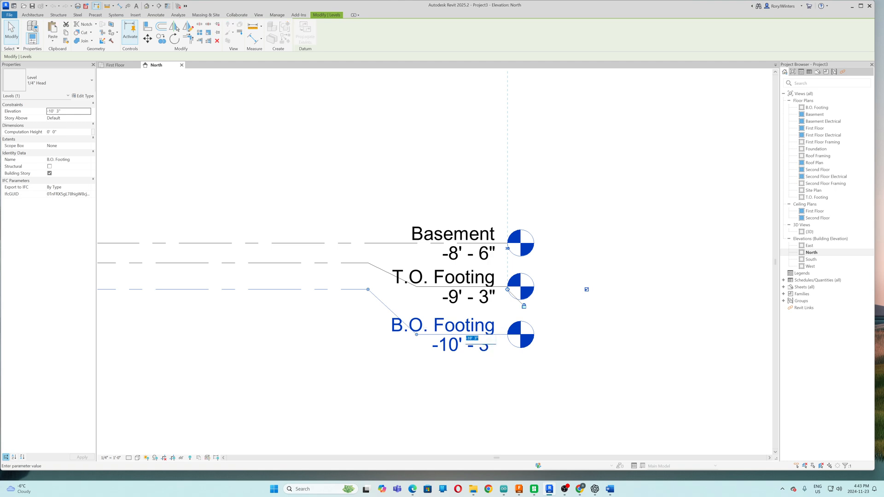
click(477, 338)
text(4)
key(Return)
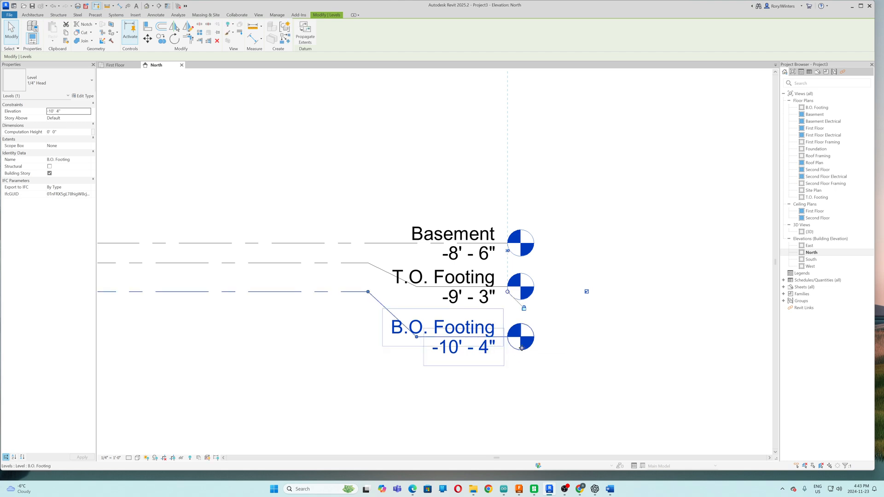
Set the T.O. Footing level's elevation to -9' 4"
click(491, 304)
click(485, 303)
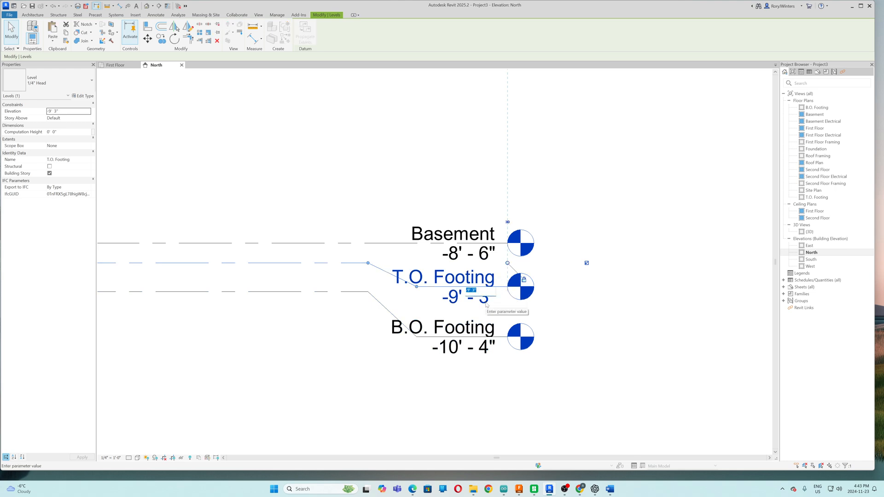
scroll(474, 294, up, 5)
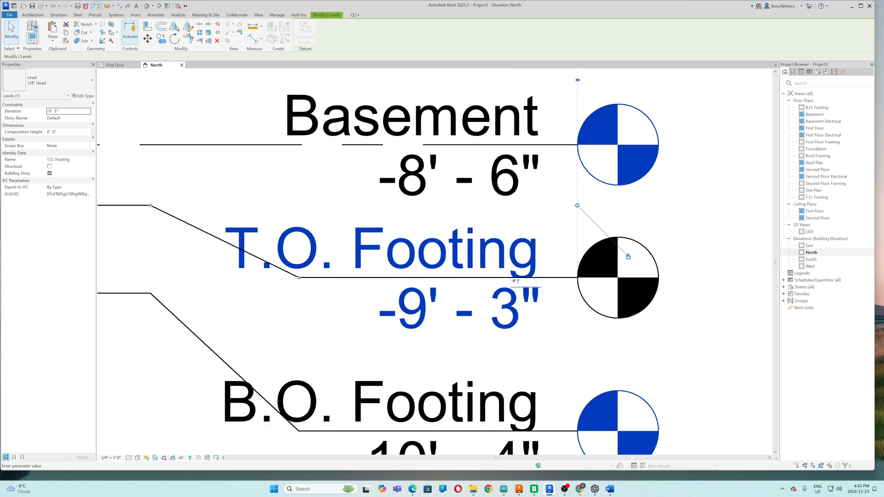
scroll(500, 290, down, 3)
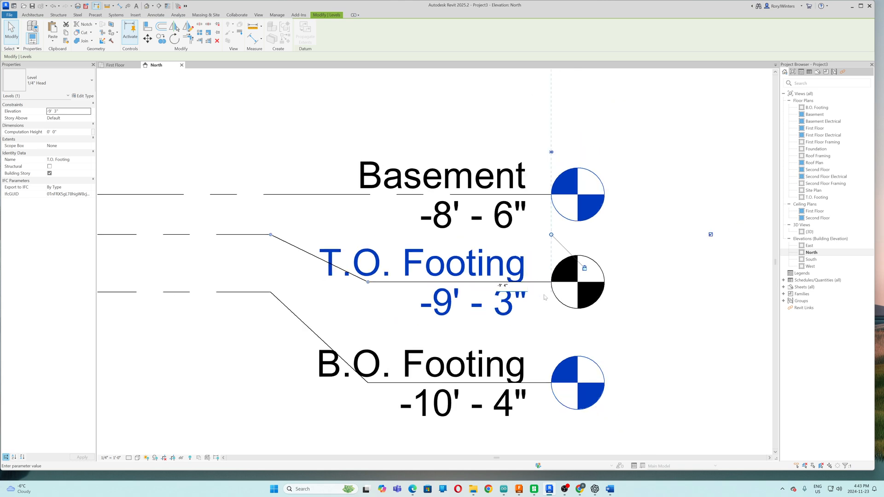
key(Return)
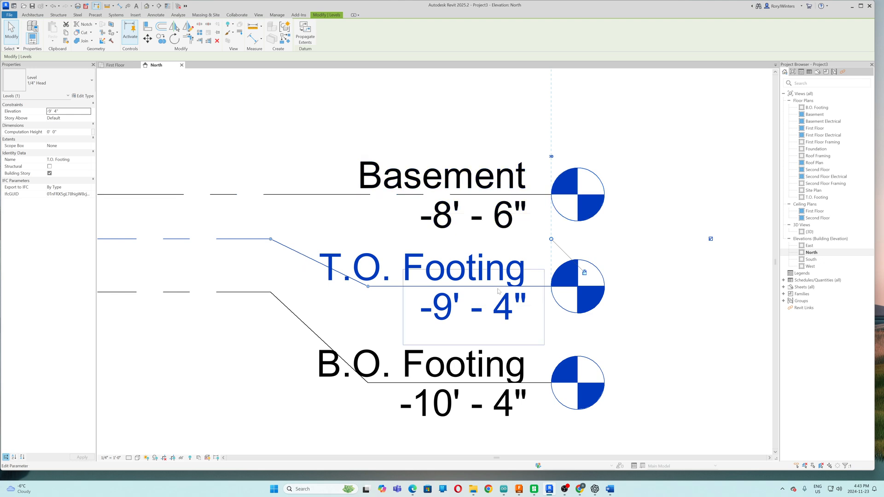
Set the Basement level's elevation to -9' 0"
click(459, 231)
click(452, 226)
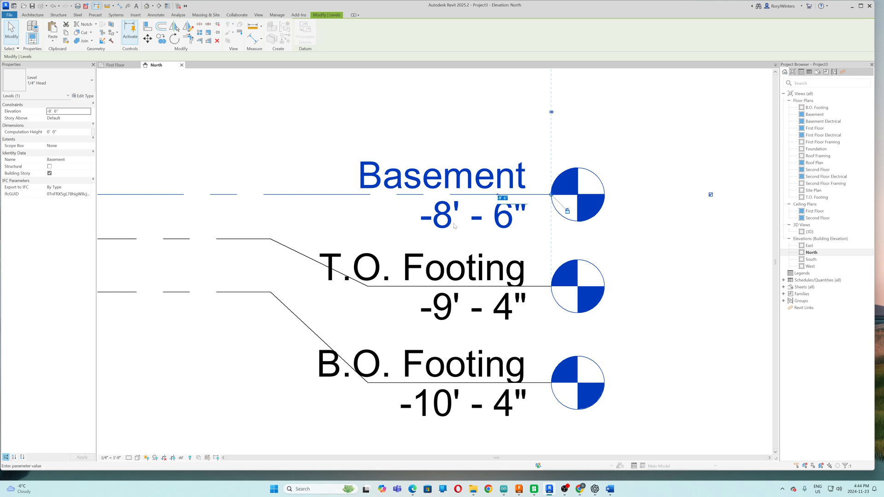
key(BackSpace)
text(-9)
key(Return)
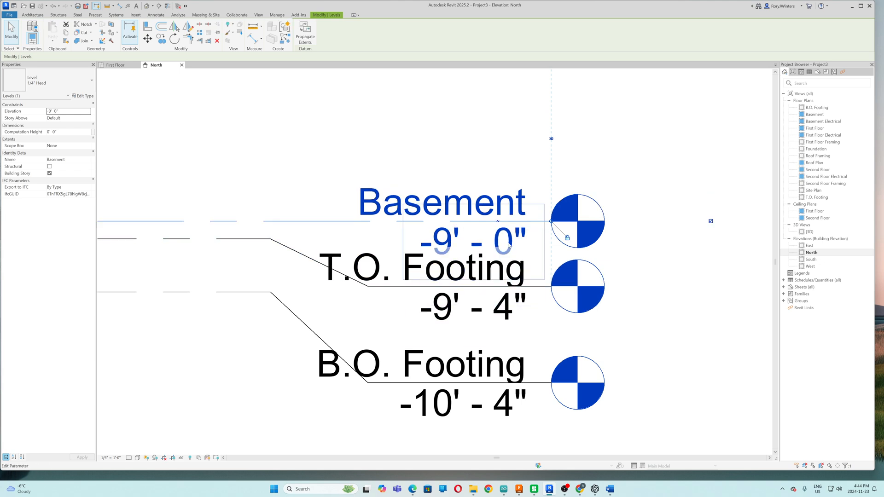
Add an elbow to the Basement level line and raise its head clear of the T.O. Footing label
click(498, 222)
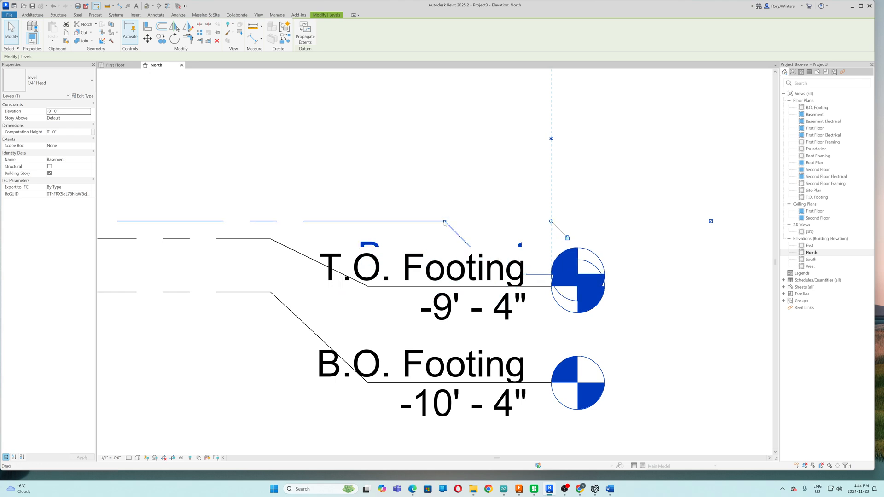
drag(445, 223, 362, 221)
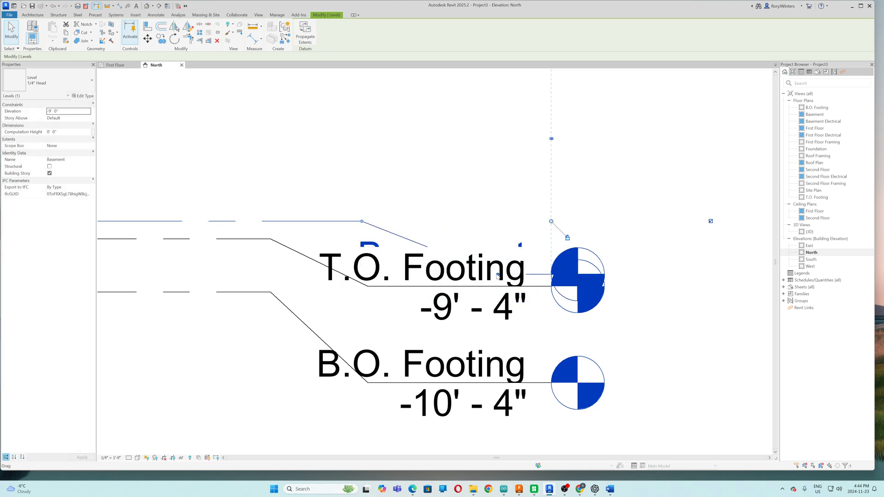
drag(498, 275, 499, 174)
click(656, 223)
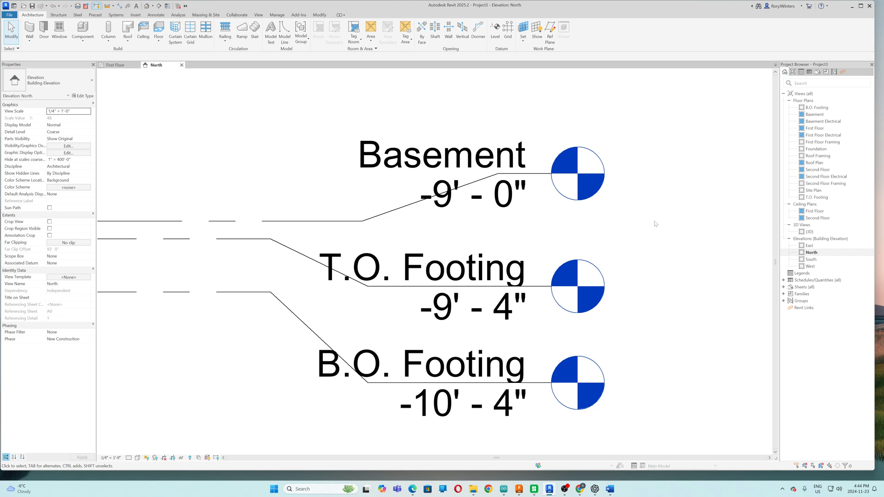
Draw a new level line between the Foundation and Basement levels at about -4' 9", with its ends aligned to the other levels
scroll(681, 254, down, 5)
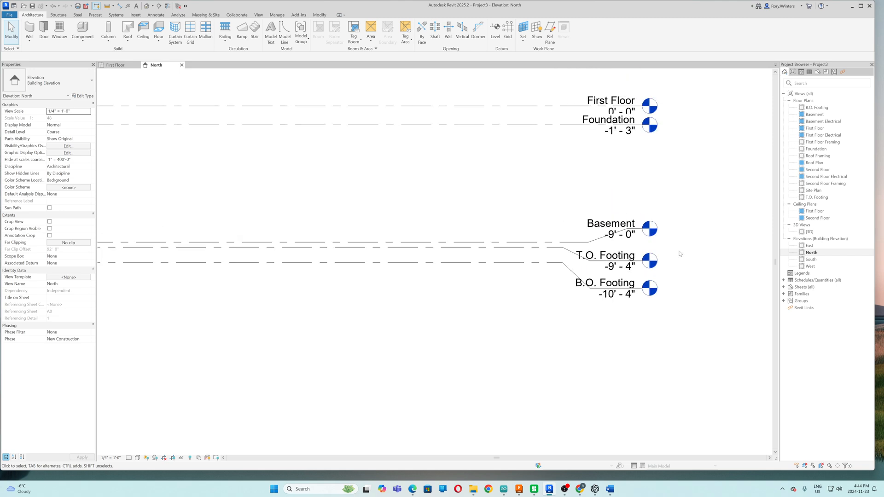
click(495, 29)
scroll(589, 197, down, 5)
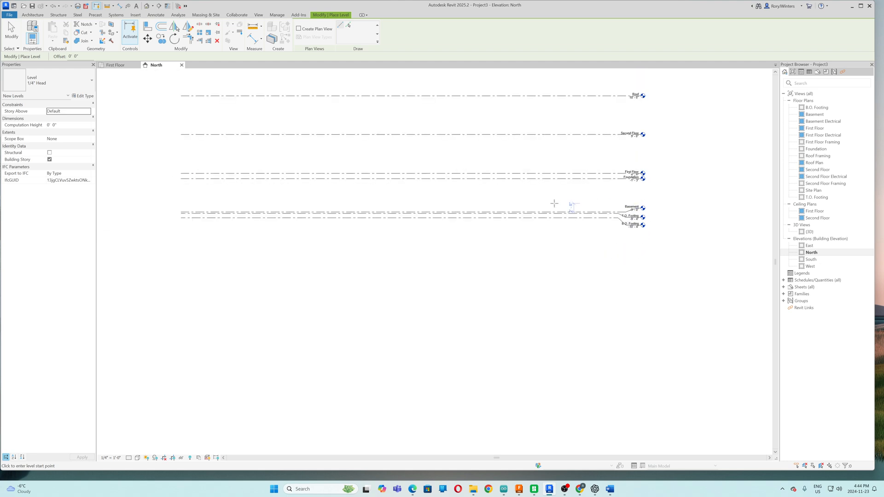
click(181, 194)
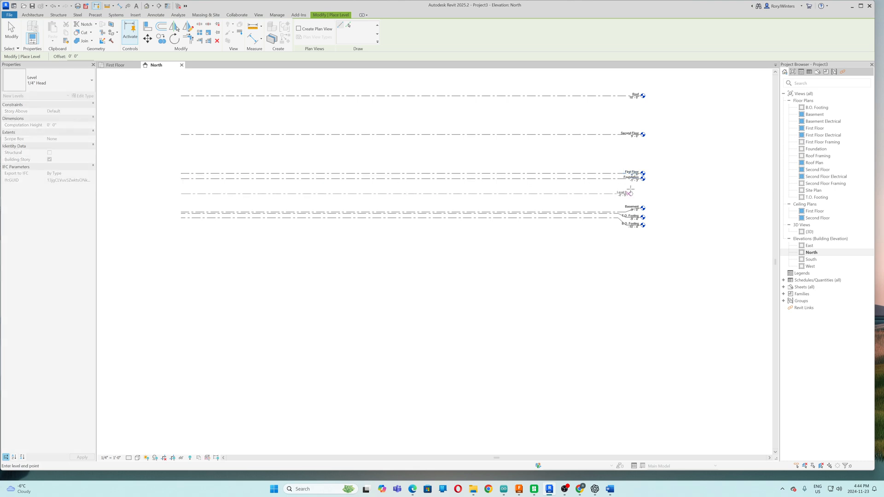
click(647, 193)
Set the new level's elevation to -4' 0"
scroll(644, 191, up, 4)
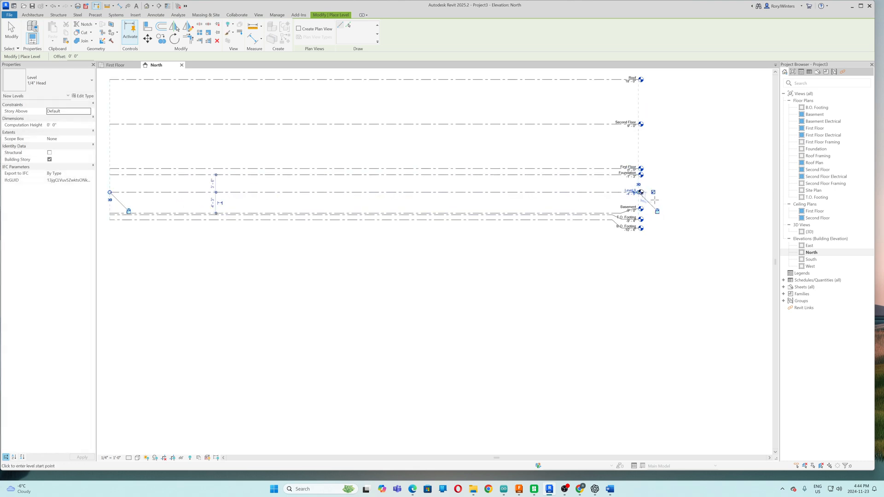
scroll(638, 187, up, 3)
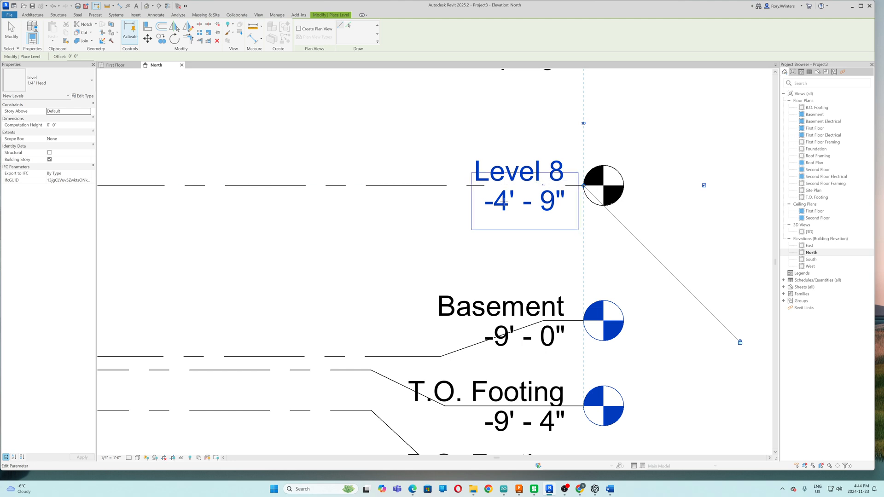
click(502, 206)
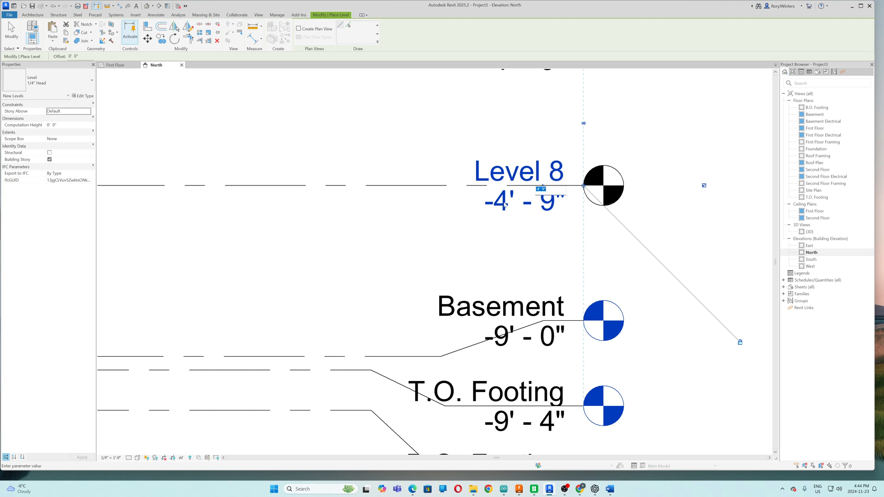
key(BackSpace)
text(-4)
key(Return)
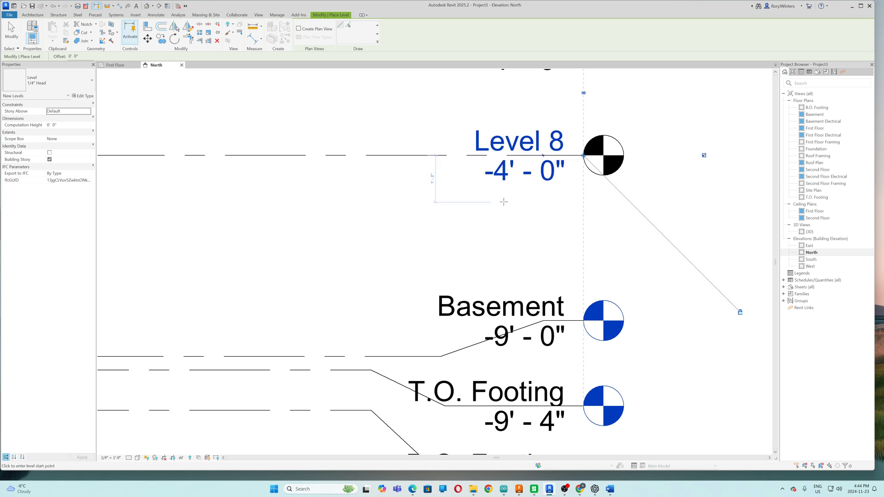
Rename the new level as Window Sill and finish placing levels
click(532, 147)
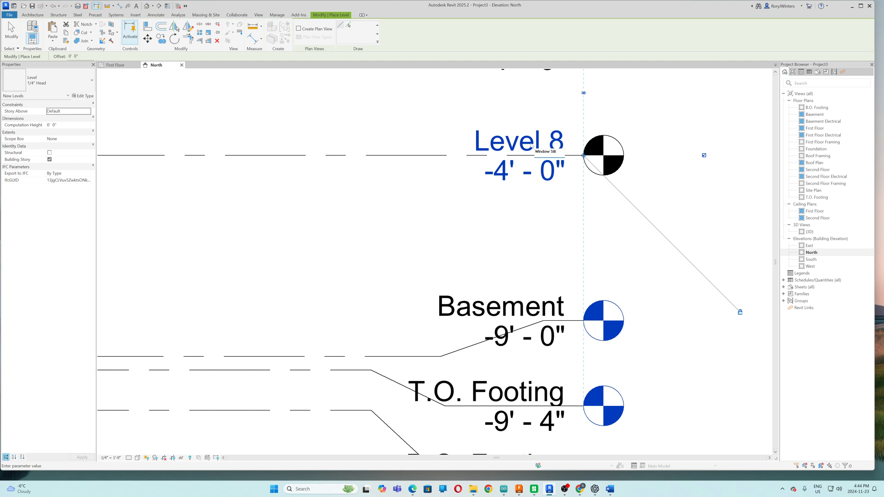
key(Return)
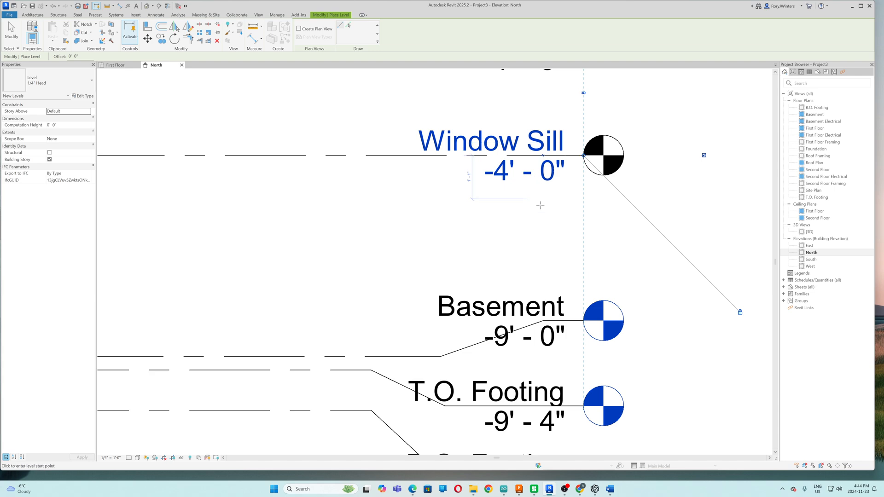
scroll(589, 246, down, 2)
scroll(590, 246, down, 4)
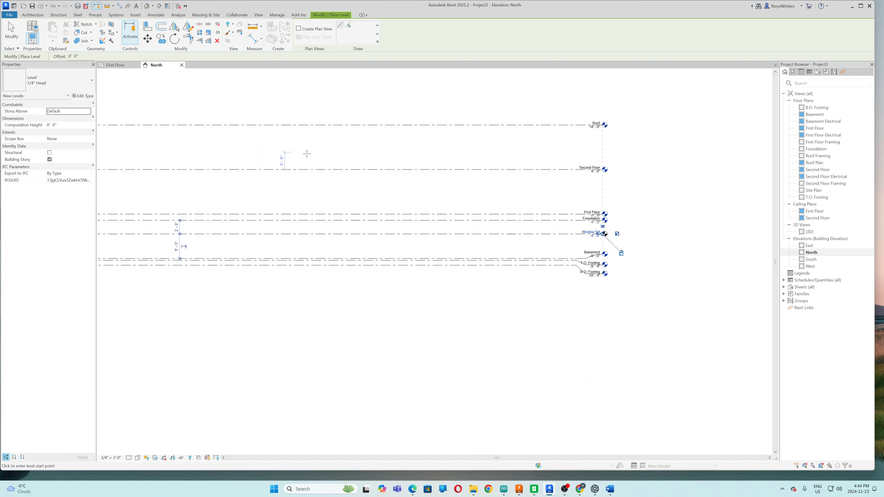
scroll(399, 179, down, 1)
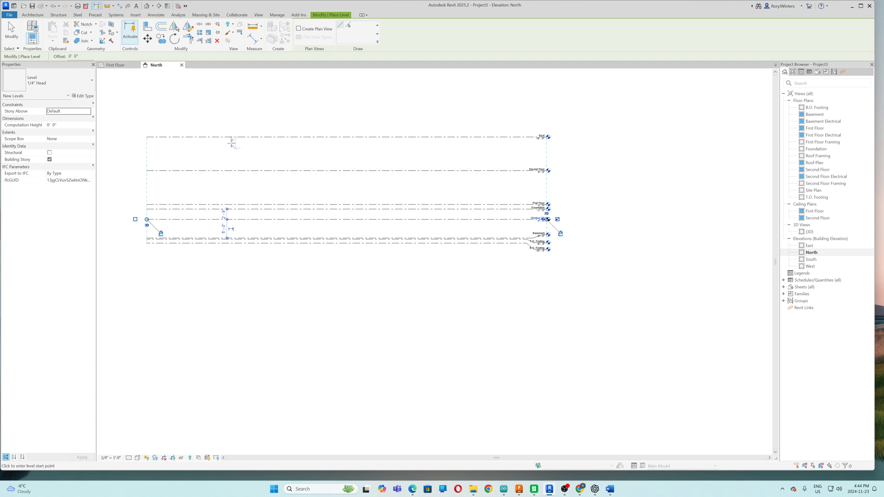
key(Escape)
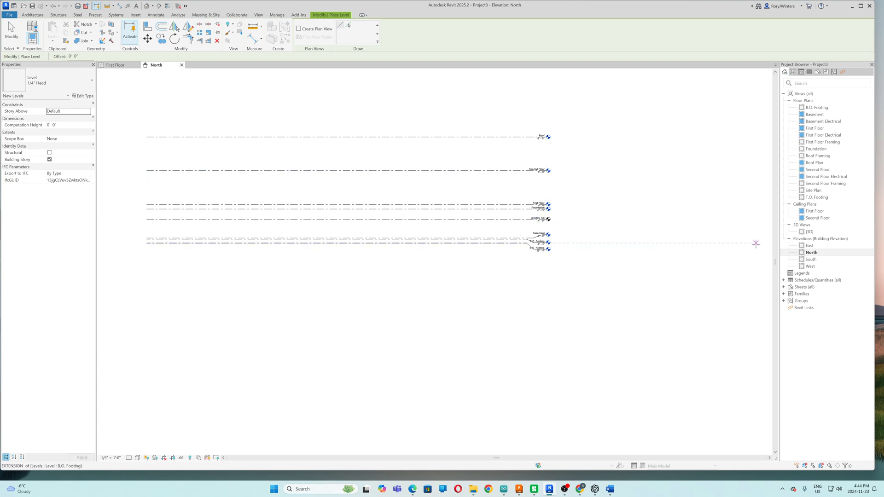
key(Escape)
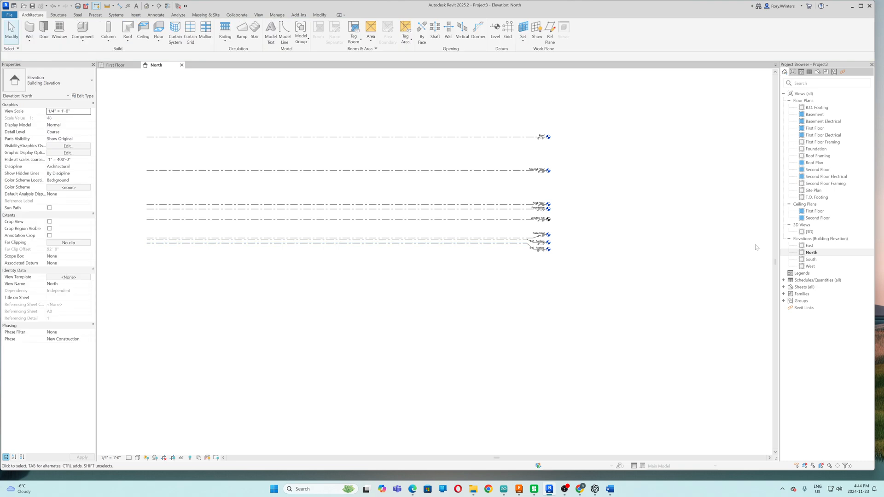
Open the Basement floor plan and start a structural wall with the type Foundation - 10" Concrete
double_click(813, 115)
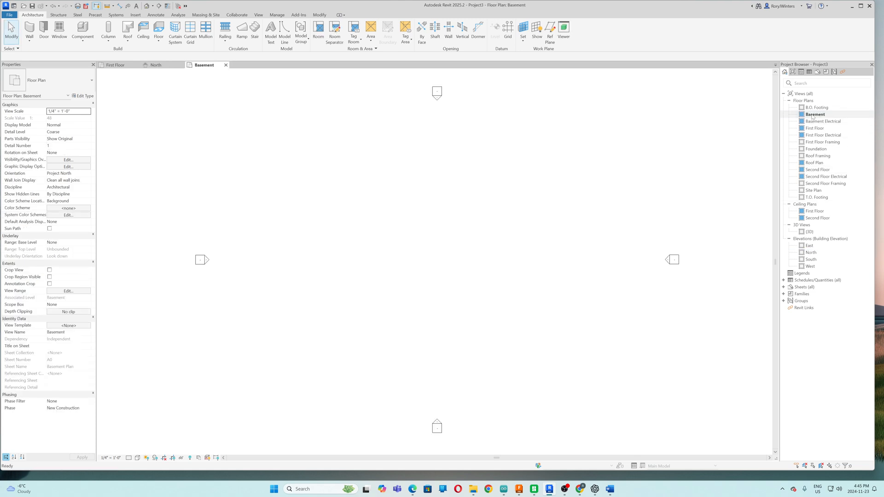
scroll(415, 233, down, 1)
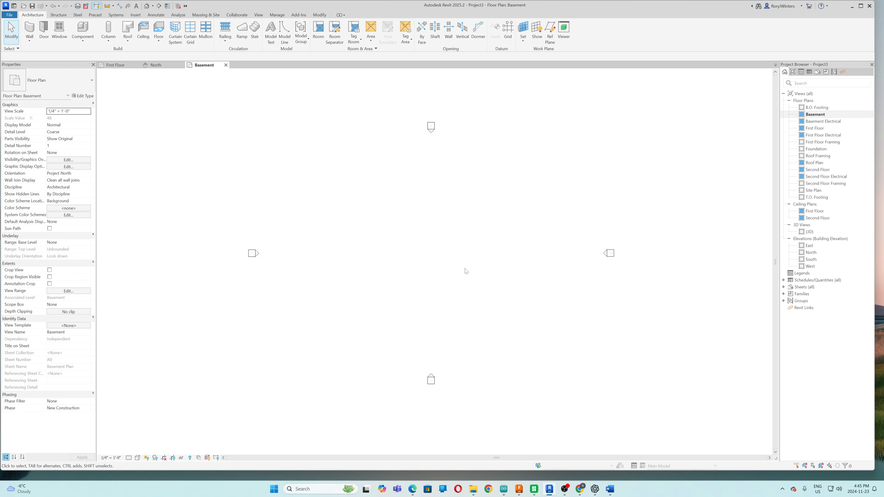
click(62, 16)
click(43, 41)
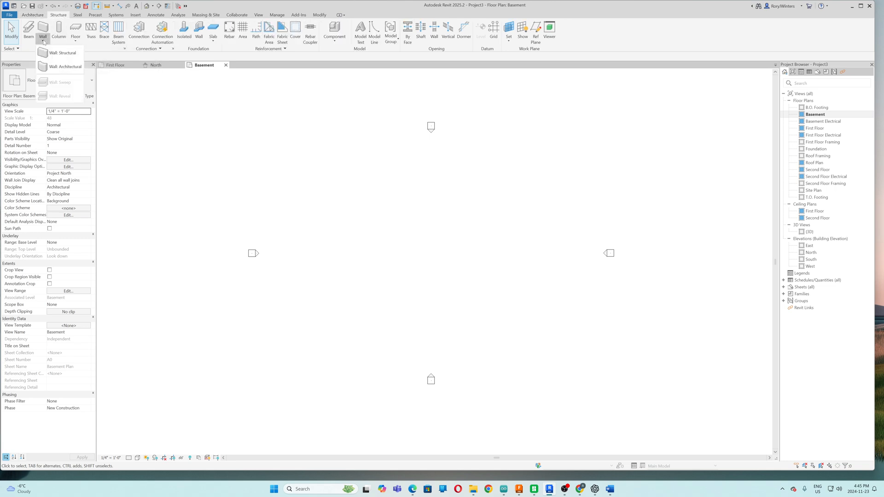
click(54, 53)
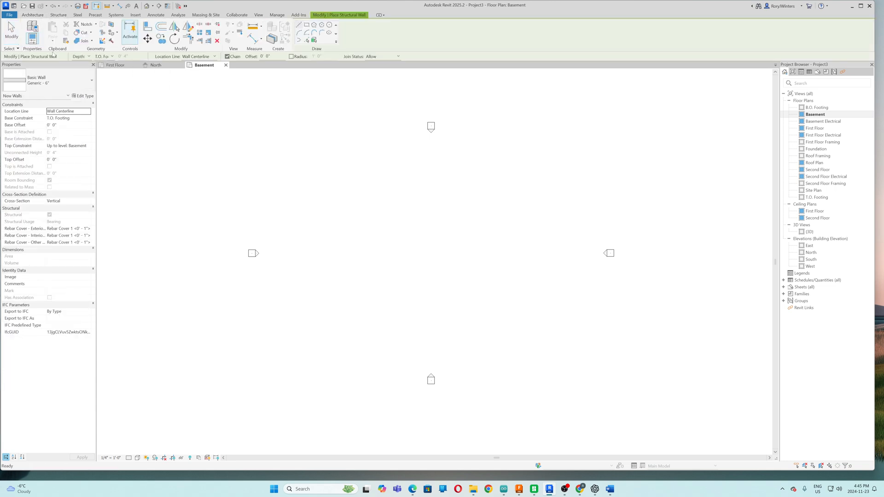
click(91, 81)
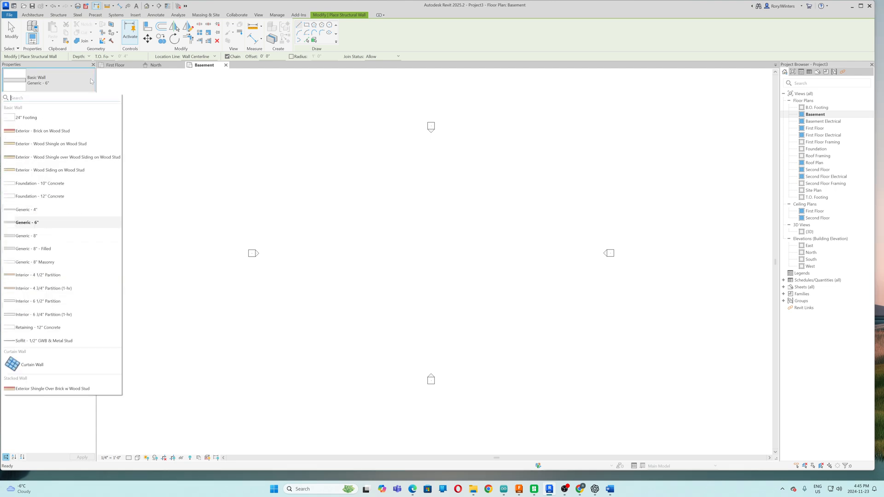
mouse_move(50, 291)
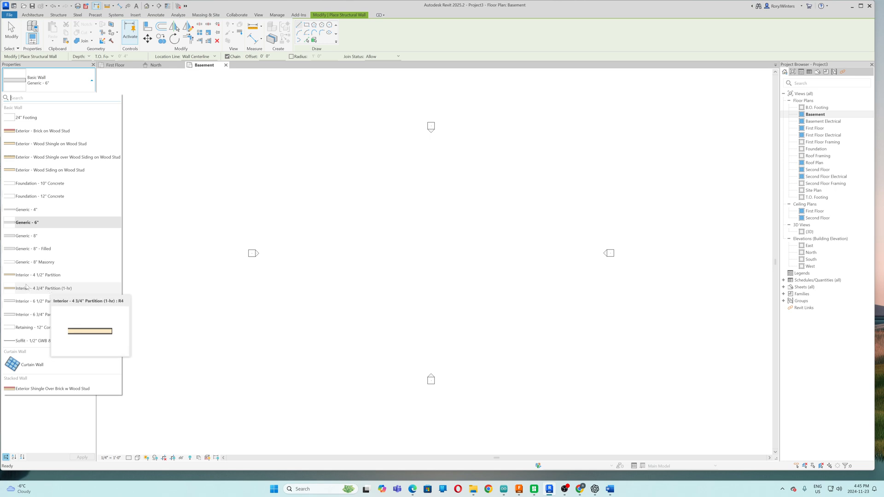
mouse_move(36, 263)
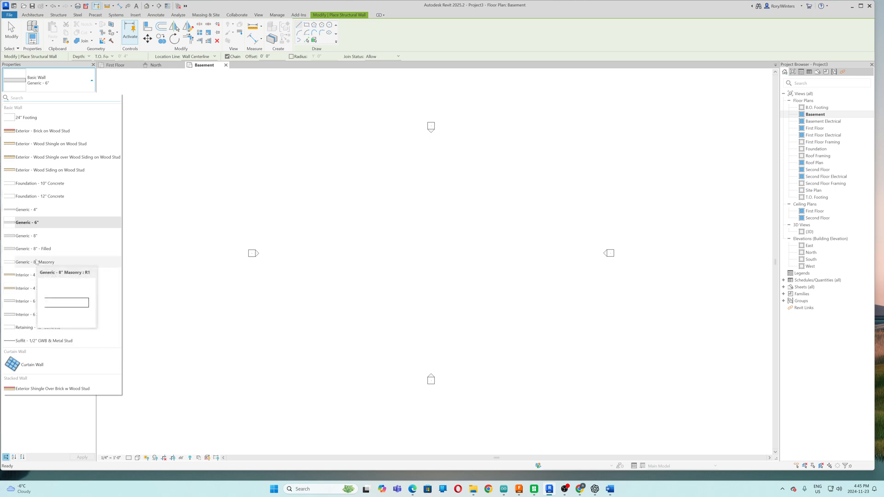
click(34, 184)
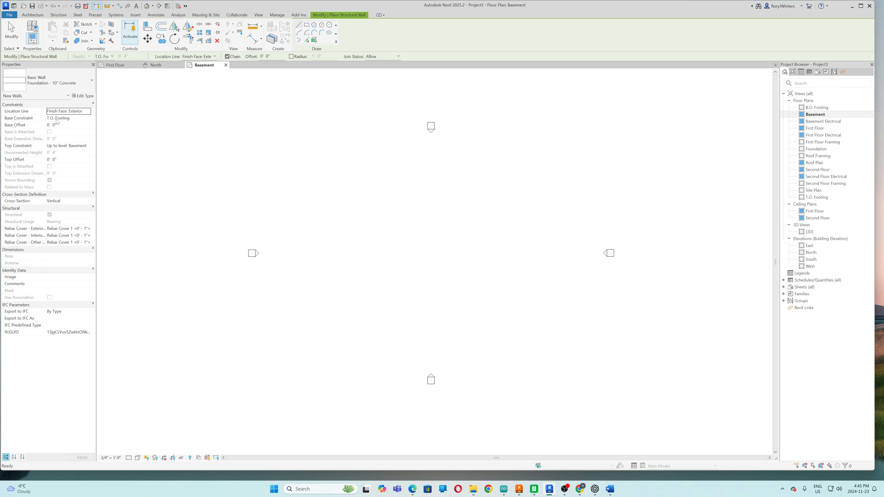
Set the top constraint for the new structural walls to the Foundation level
click(69, 146)
click(88, 146)
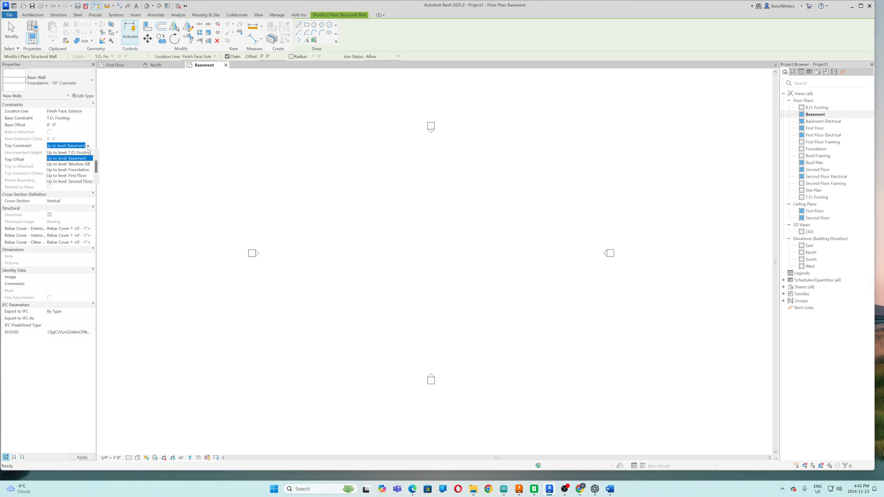
click(78, 170)
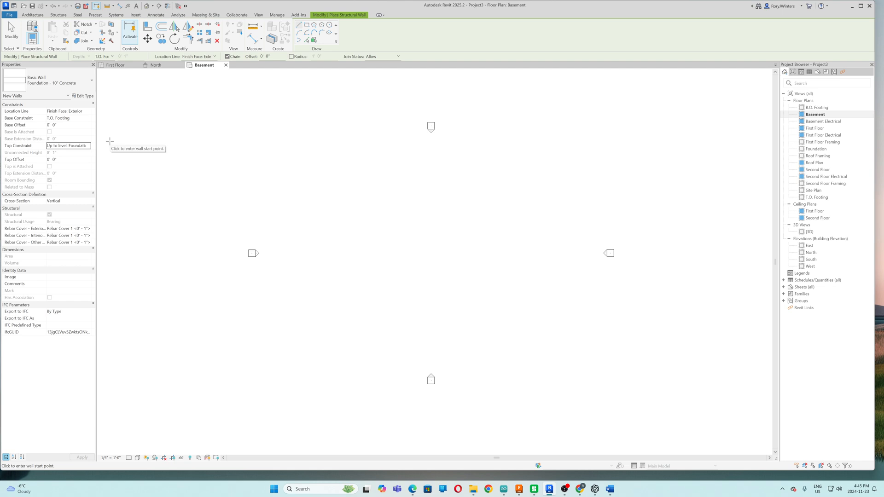
Draw a rectangle of foundation walls about 58' by 31' between the elevation markers and open the T.O. Footing floor plan
click(307, 25)
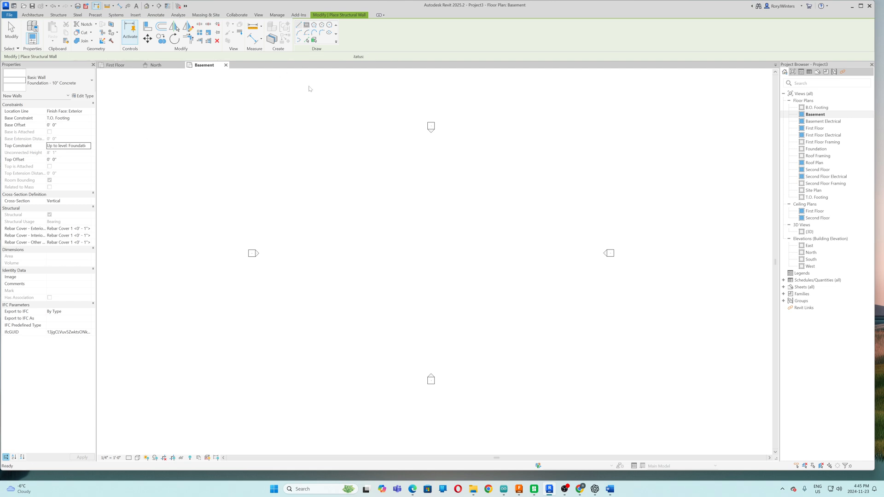
click(335, 197)
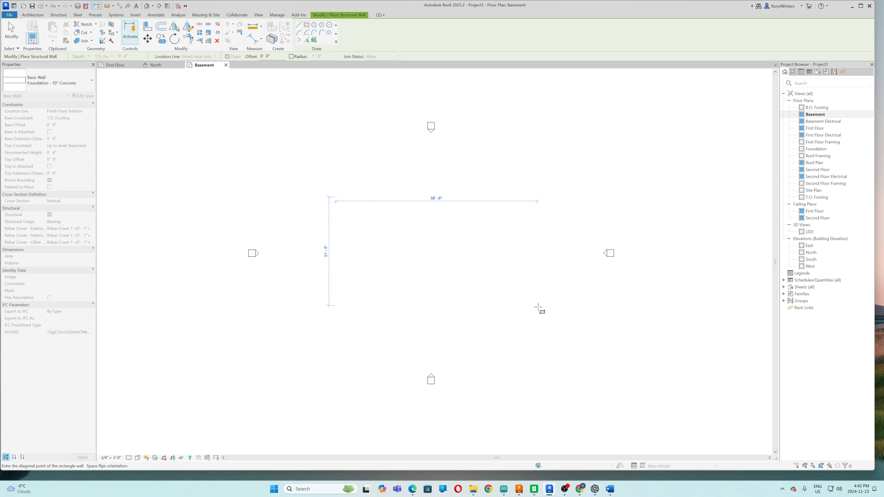
click(539, 308)
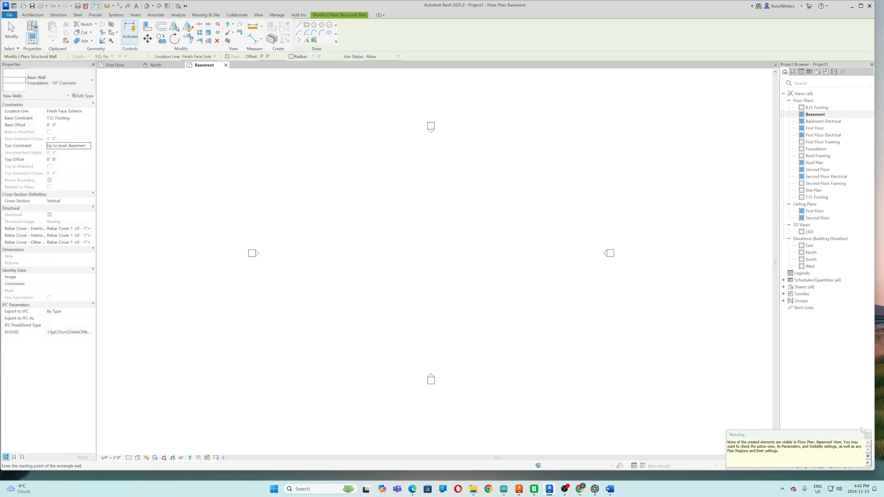
double_click(818, 199)
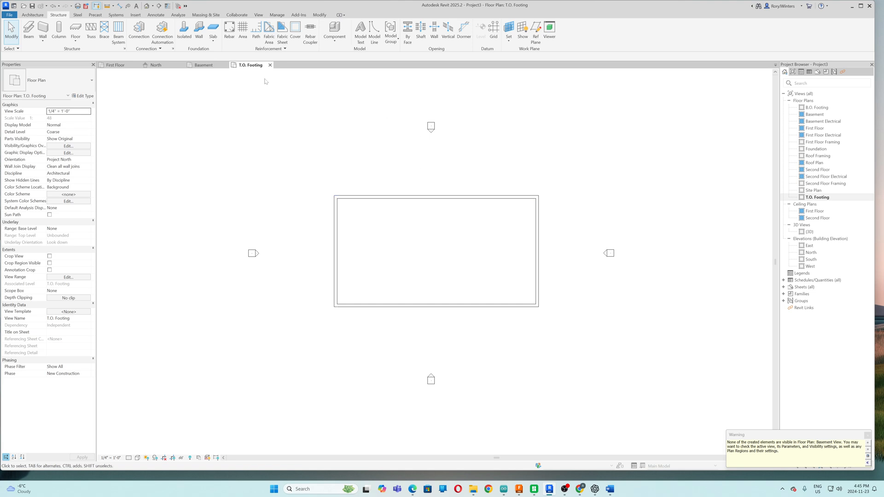
In the 3D view, set the top constraint of all four foundation walls to the Foundation level and check them in the North elevation
click(146, 5)
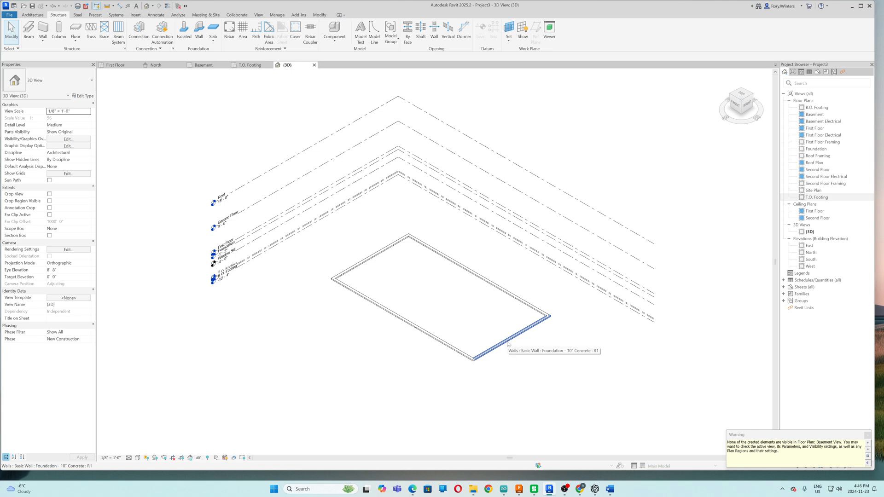
key(Tab)
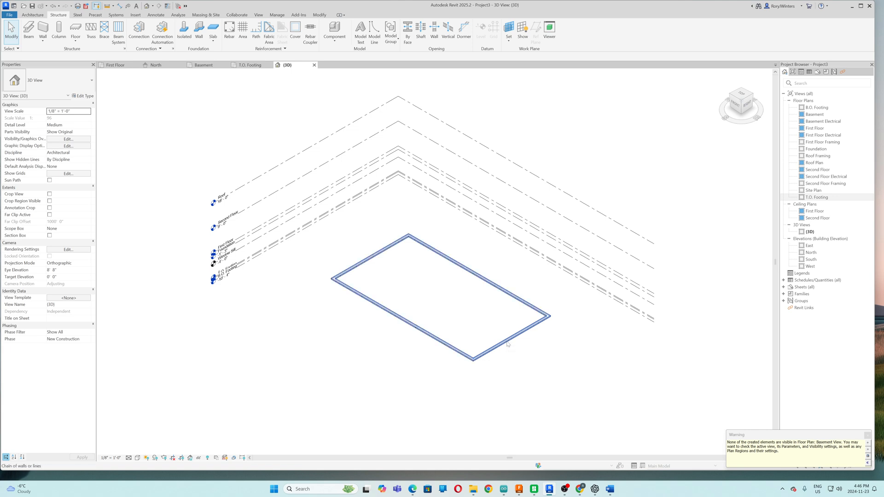
click(508, 344)
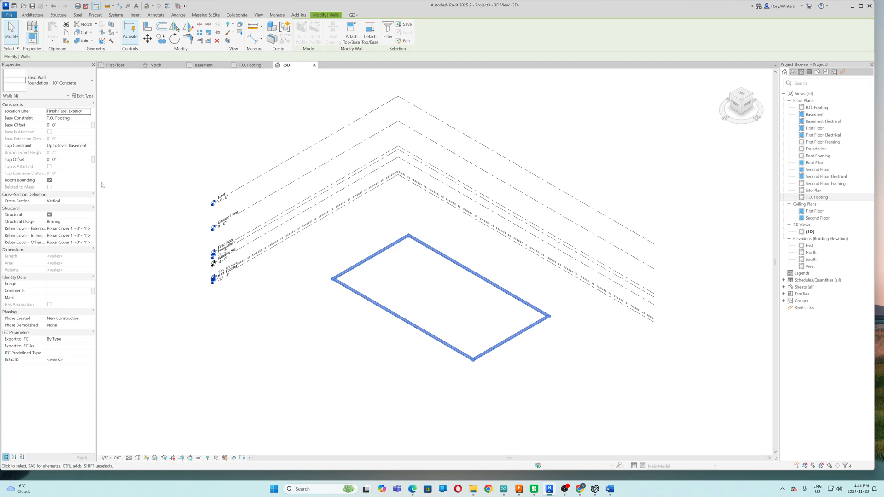
click(78, 146)
click(88, 146)
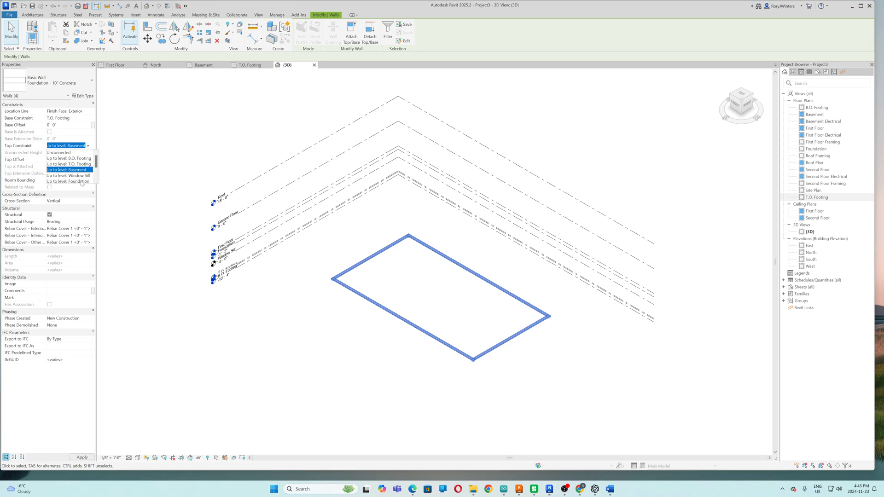
click(82, 182)
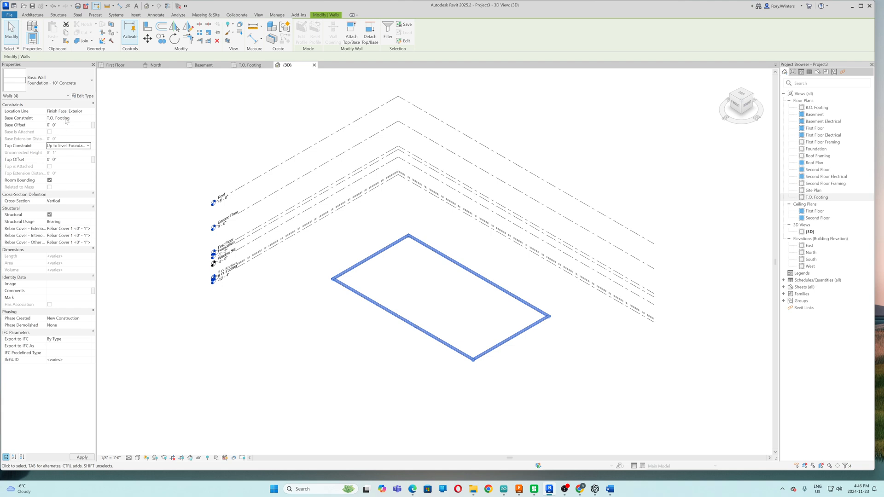
click(85, 457)
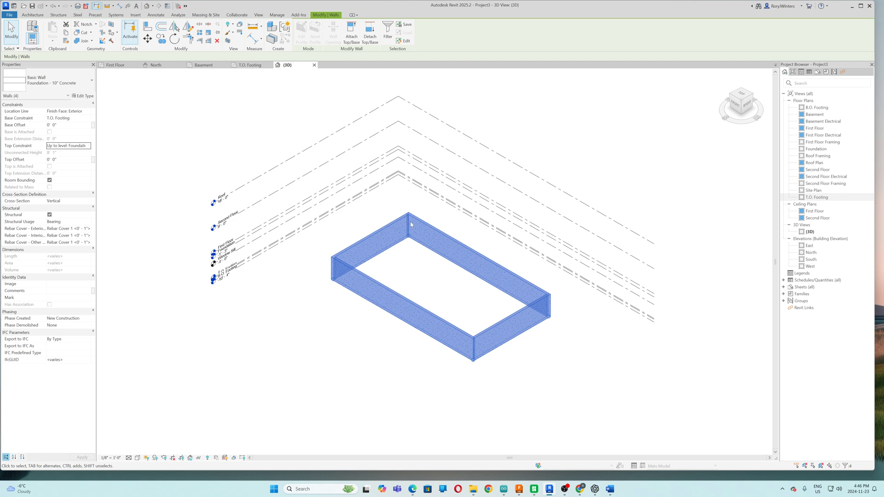
click(156, 65)
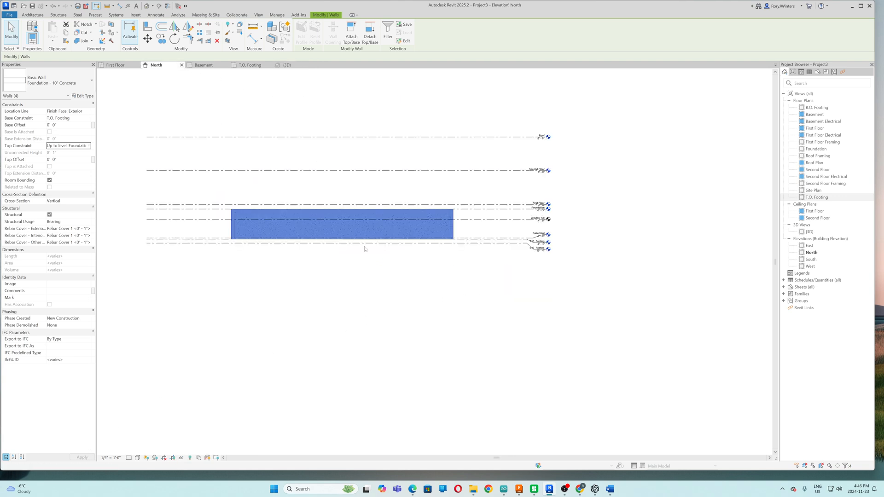
scroll(303, 225, up, 3)
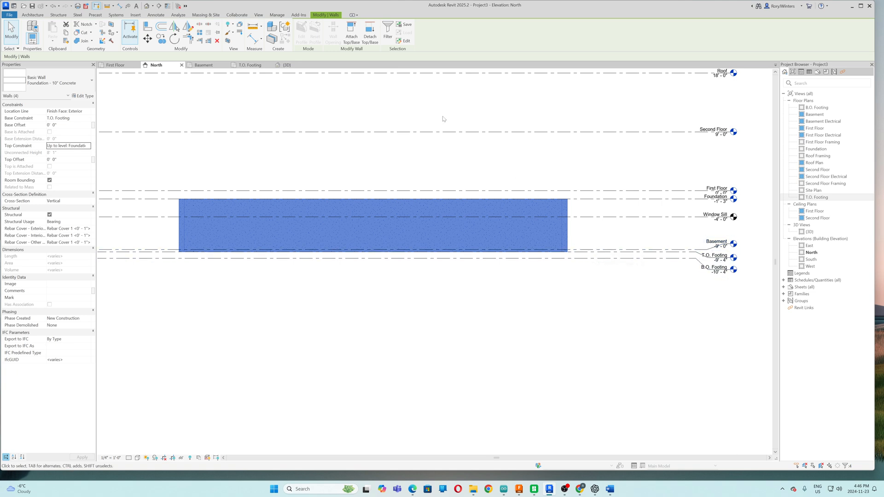
In the 3D view, place a Bearing Footing - 36" x 12" wall foundation under all four foundation walls
click(287, 65)
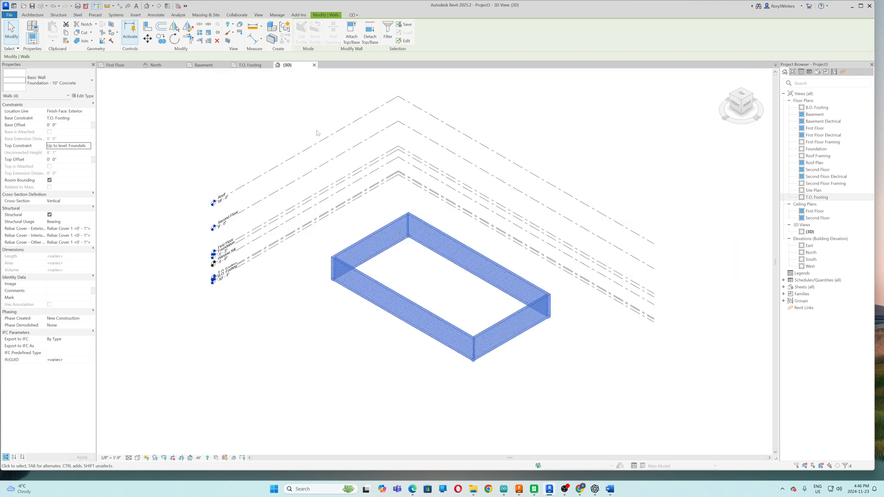
click(289, 149)
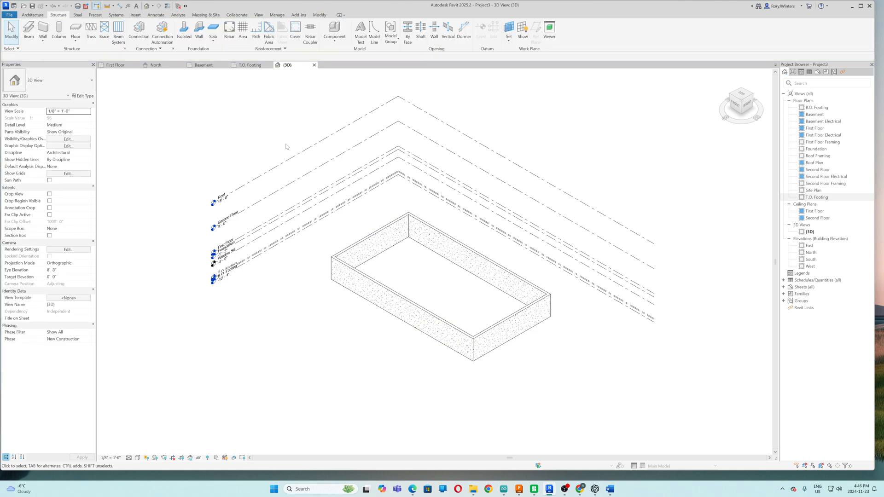
click(200, 32)
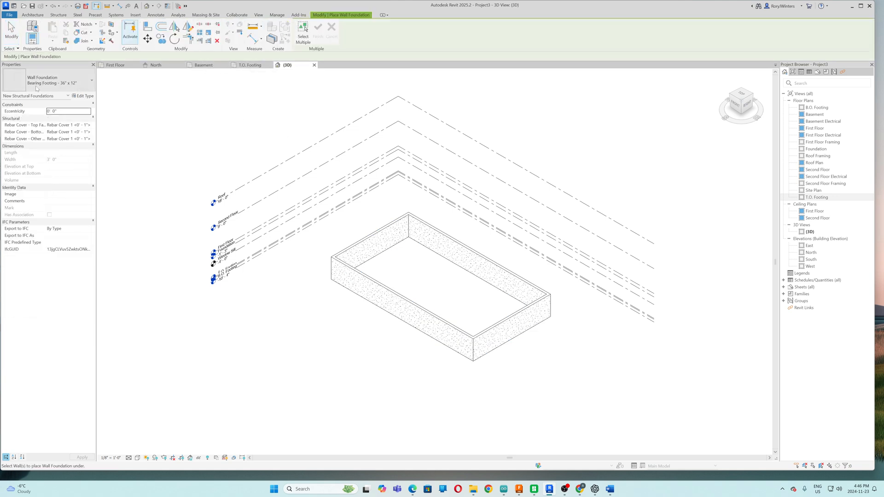
click(92, 83)
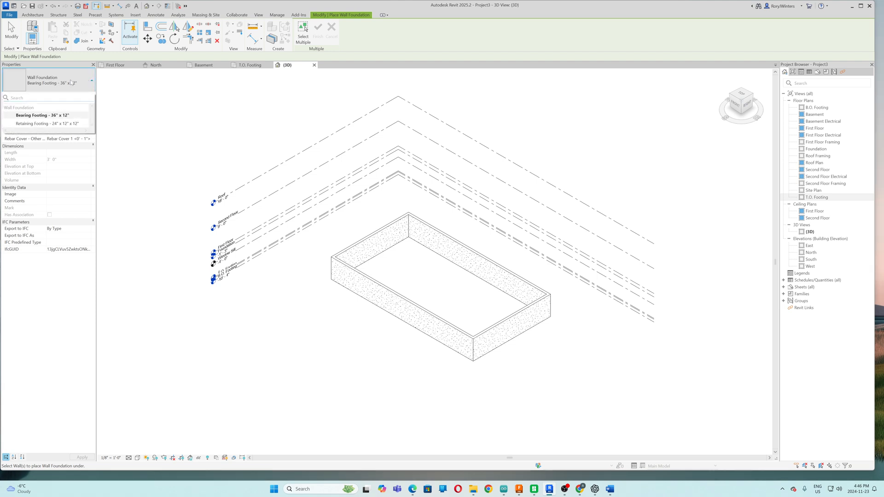
click(71, 83)
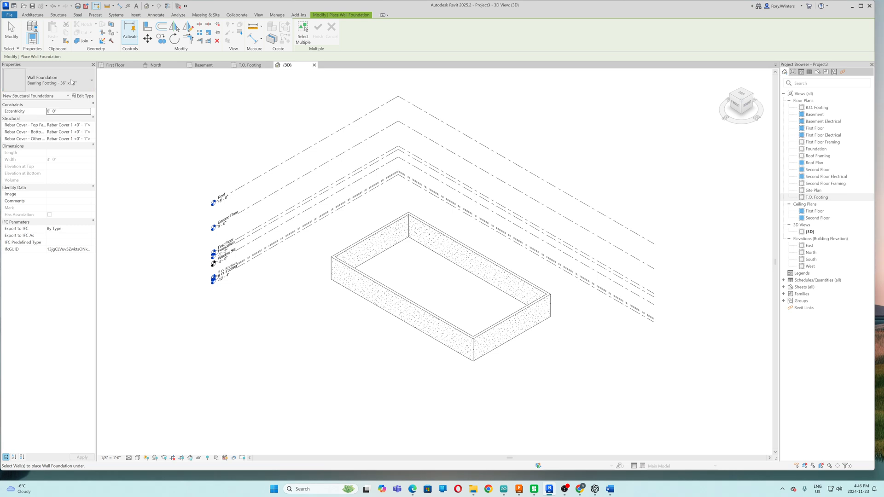
click(421, 251)
click(393, 259)
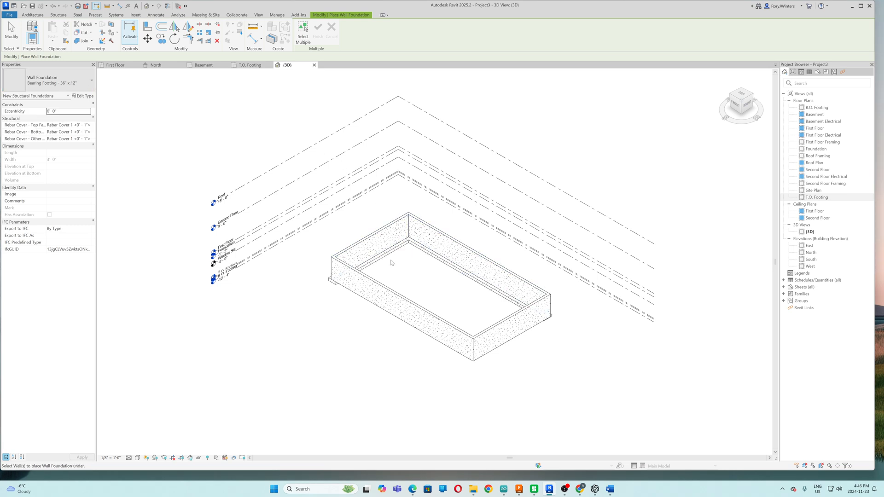
click(515, 319)
click(444, 345)
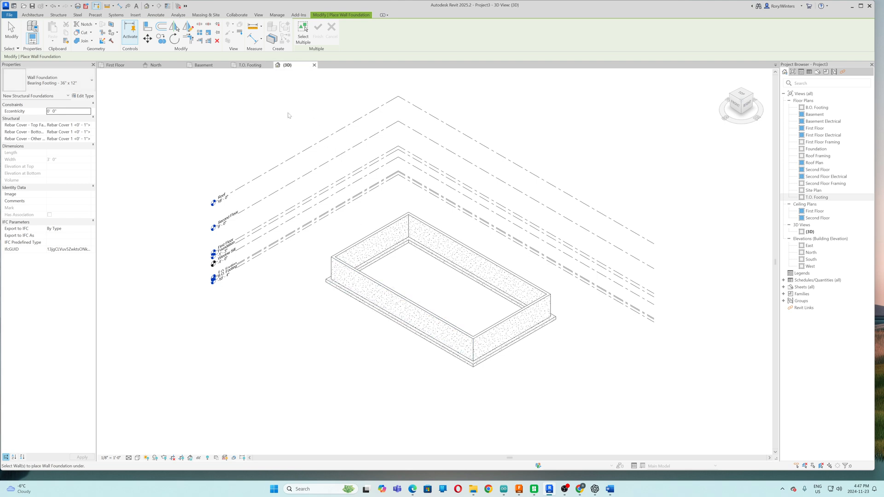
mouse_move(482, 400)
shift+middle_down()
mouse_move(541, 278)
mouse_move(592, 252)
mouse_move(608, 227)
mouse_move(604, 203)
mouse_move(521, 343)
mouse_move(529, 369)
mouse_move(537, 369)
shift+middle_up()
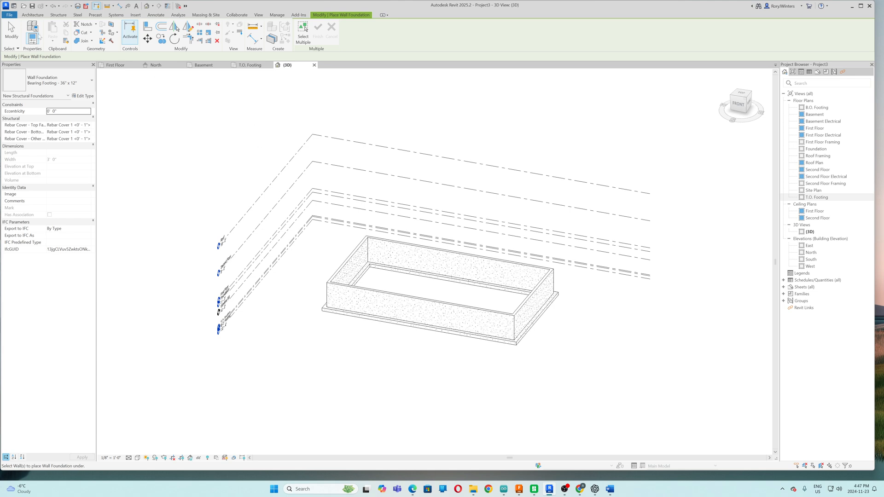
Start a structural floor with the type Concrete Slab - 4" and switch to the T.O. Footing floor plan
click(58, 14)
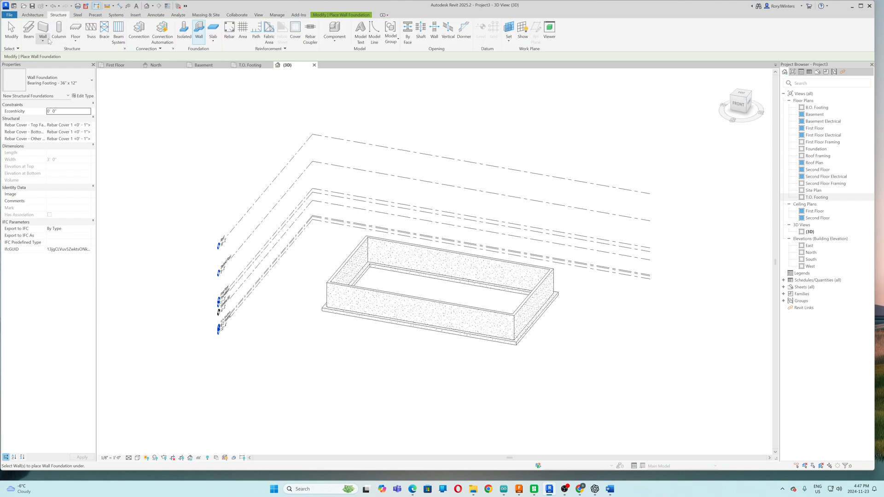
click(76, 40)
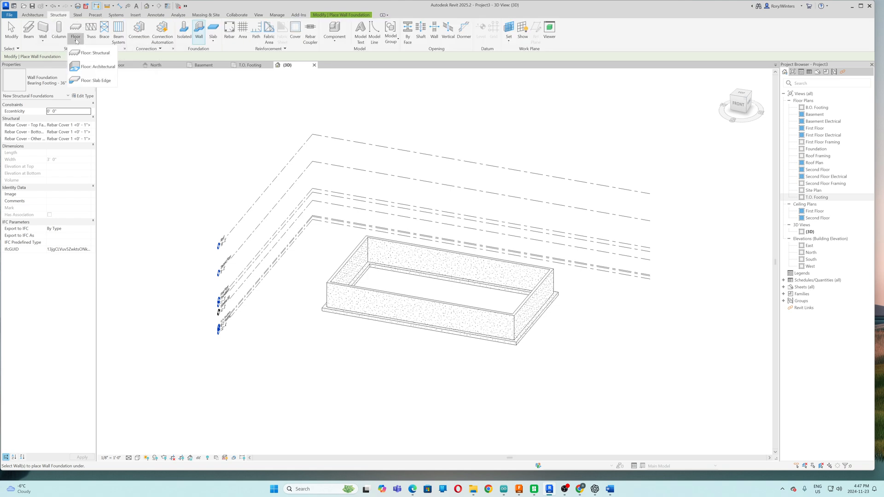
click(85, 53)
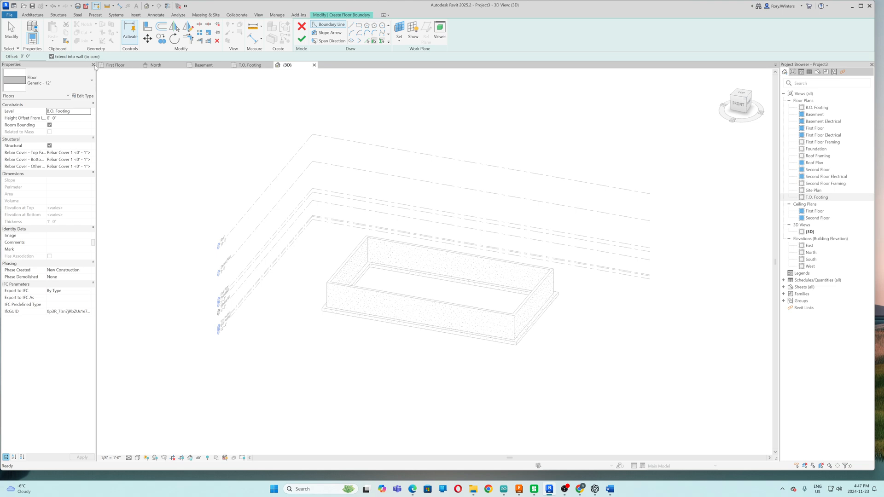
click(91, 81)
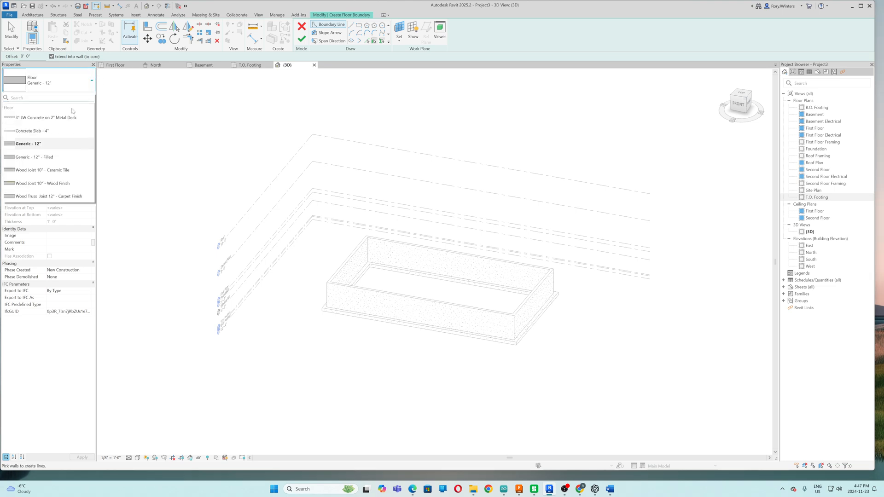
click(32, 132)
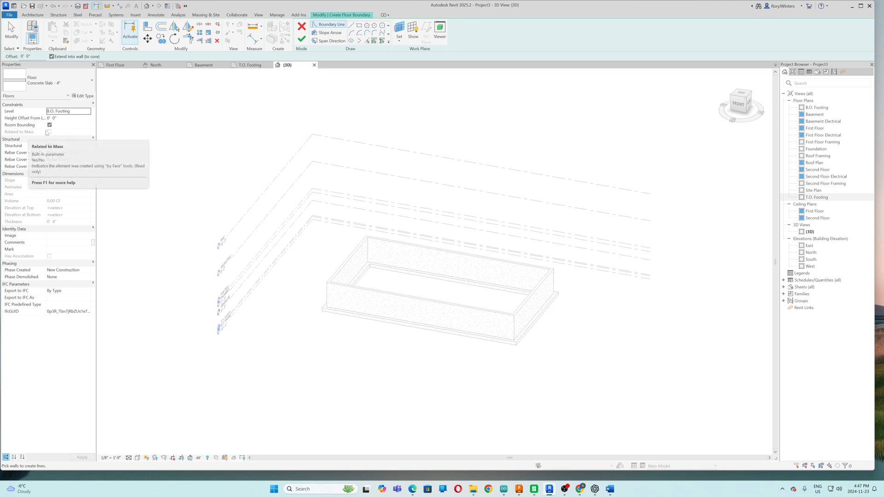
click(256, 67)
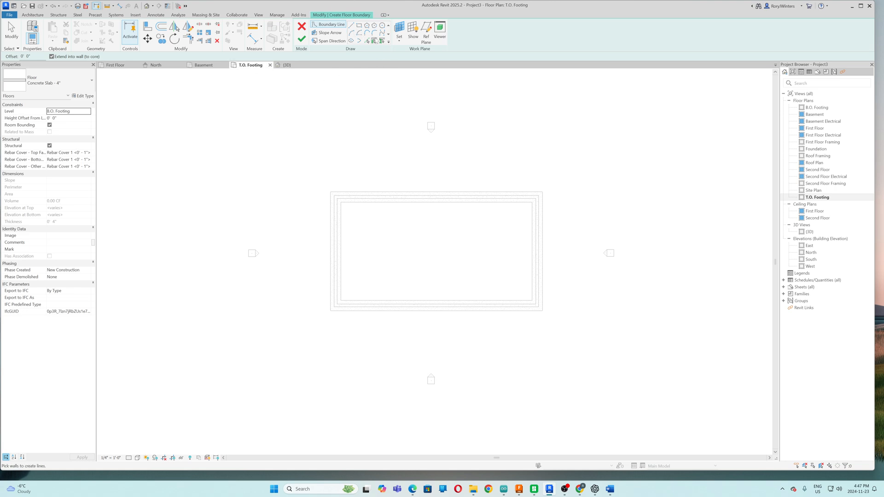
Sketch a rectangular slab boundary along the inner faces of the foundation walls, about 57'-8" by 30'-8", and finish the floor
click(352, 25)
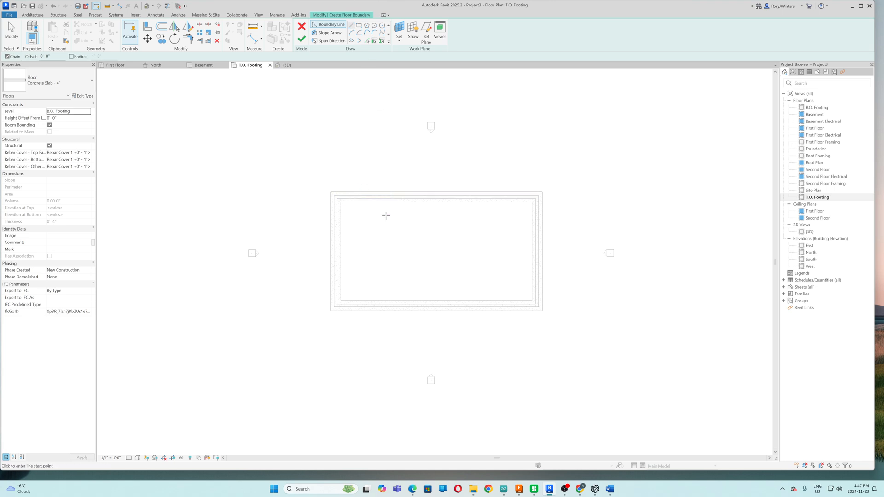
scroll(387, 231, up, 3)
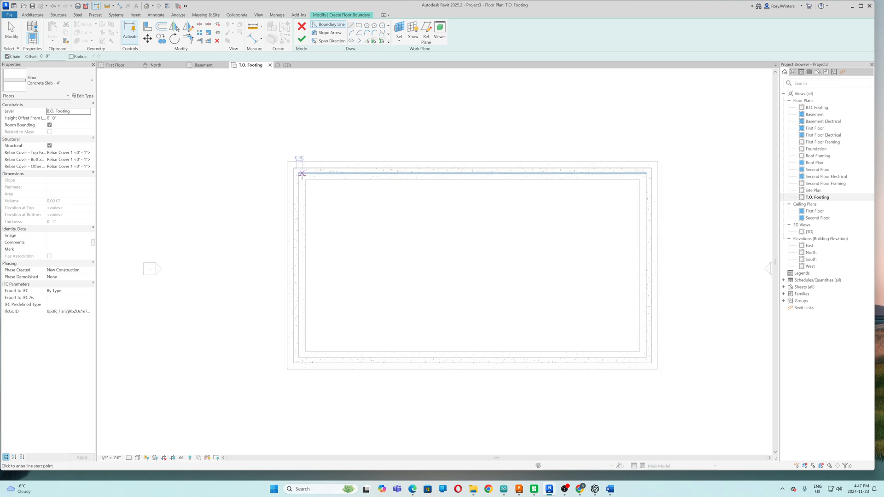
click(299, 173)
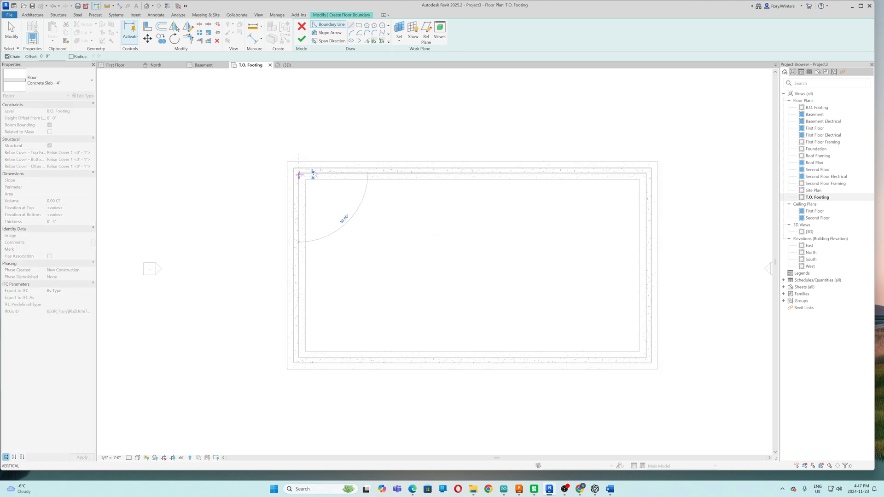
click(646, 173)
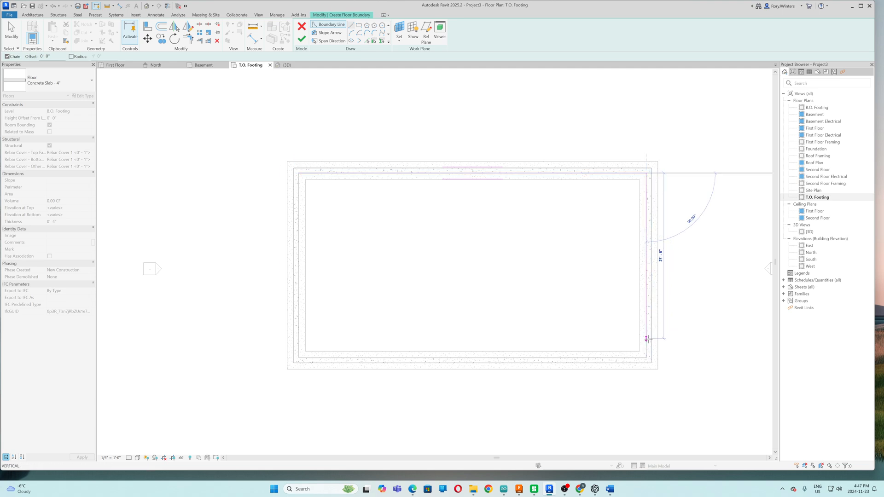
click(646, 357)
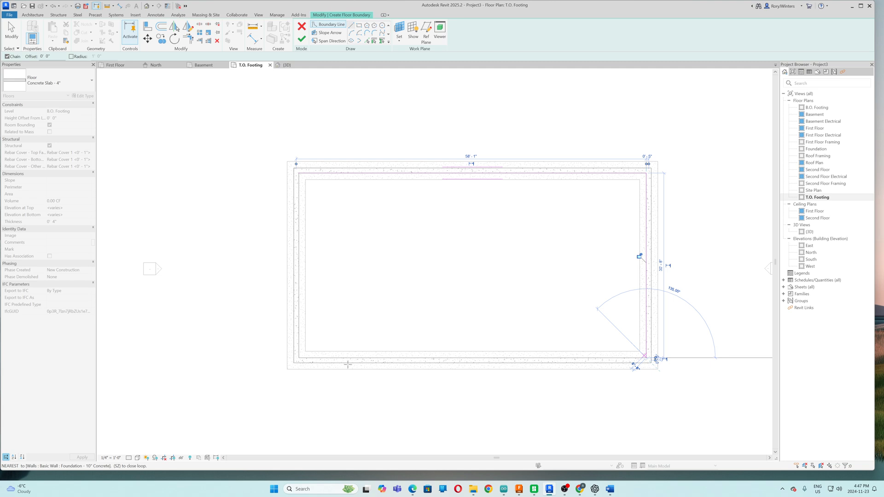
click(299, 358)
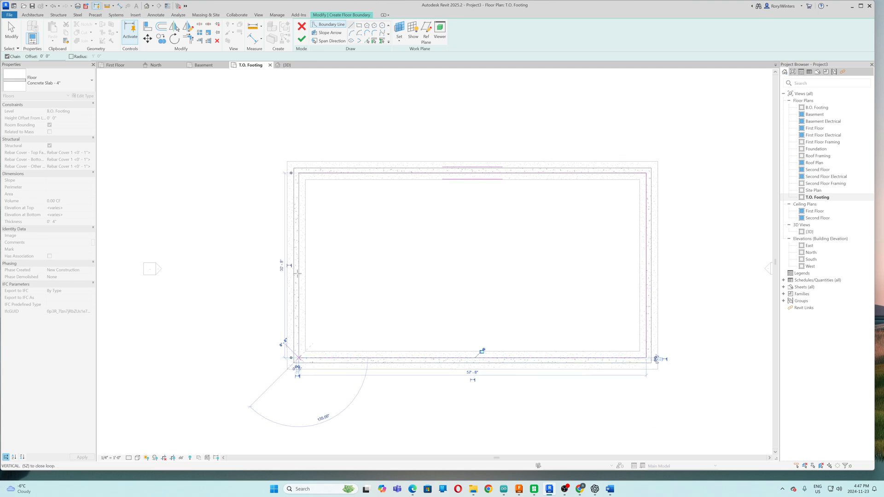
click(299, 173)
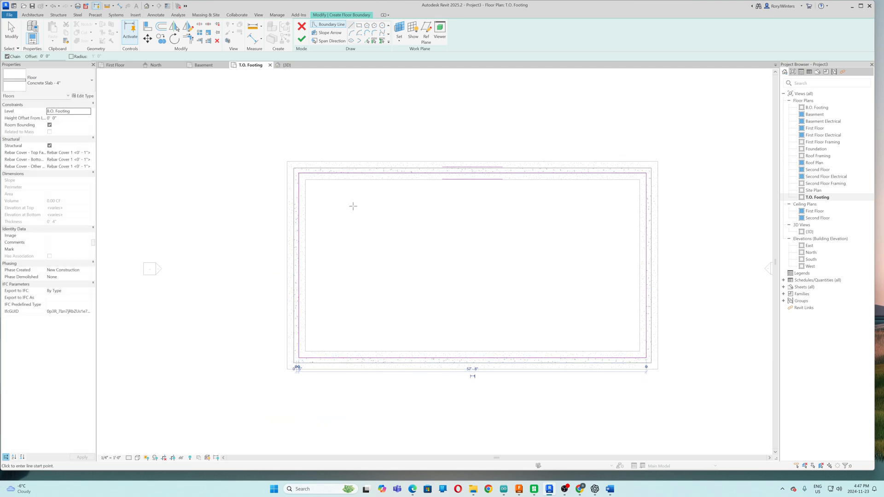
click(301, 39)
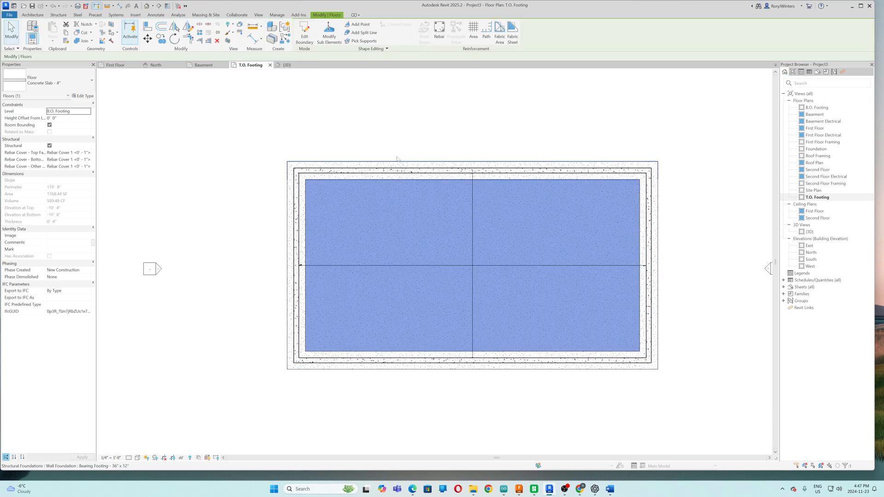
In the 3D view, set the new concrete slab's level to T.O. Footing and apply it
click(288, 65)
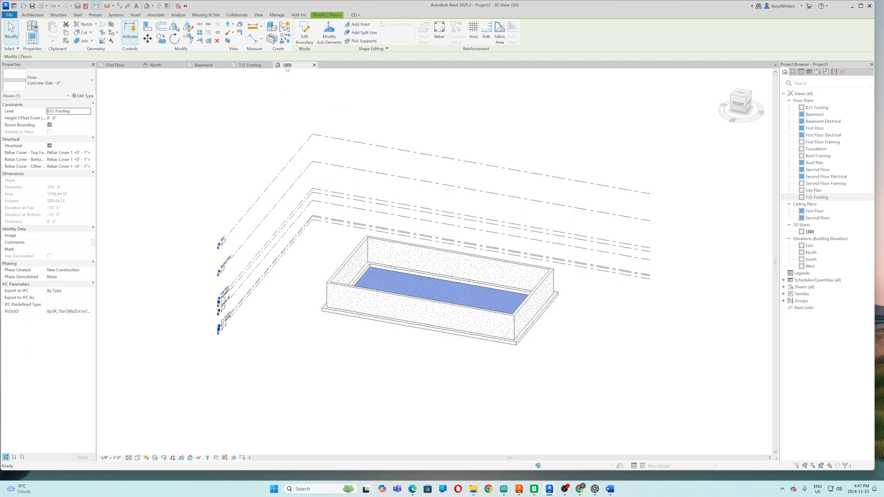
scroll(483, 365, up, 2)
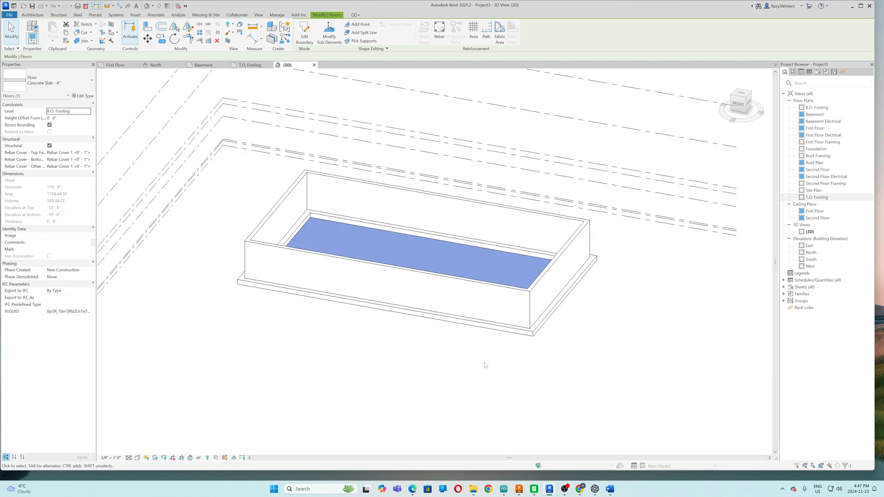
scroll(298, 262, up, 2)
scroll(299, 261, up, 1)
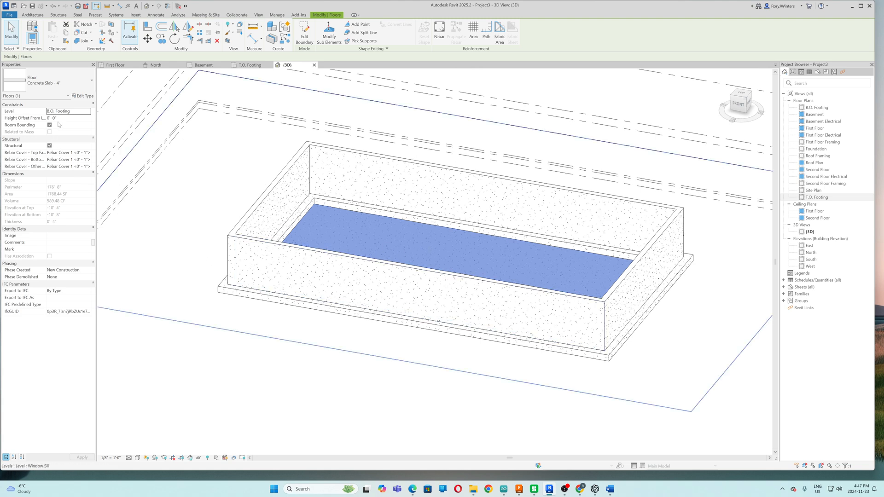
click(87, 113)
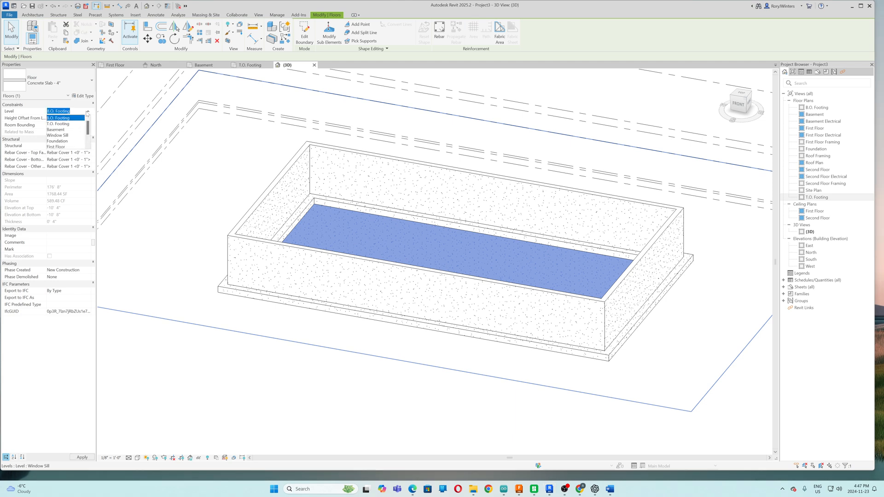
click(63, 124)
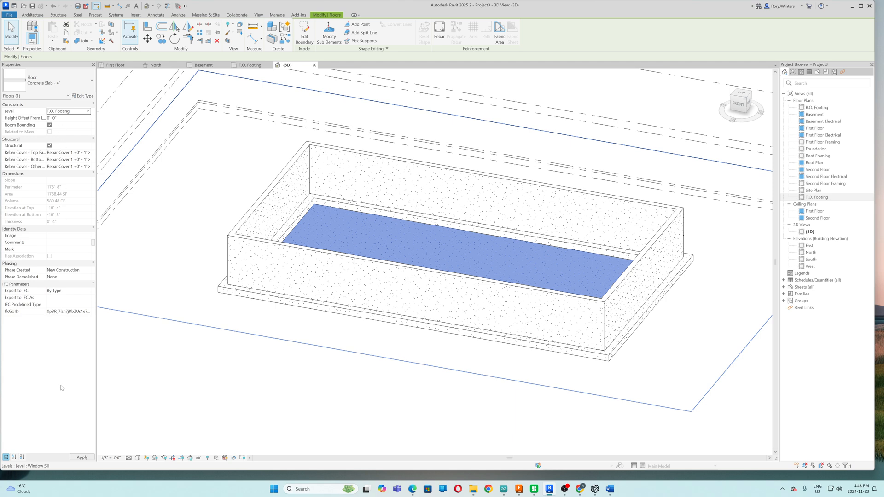
click(80, 459)
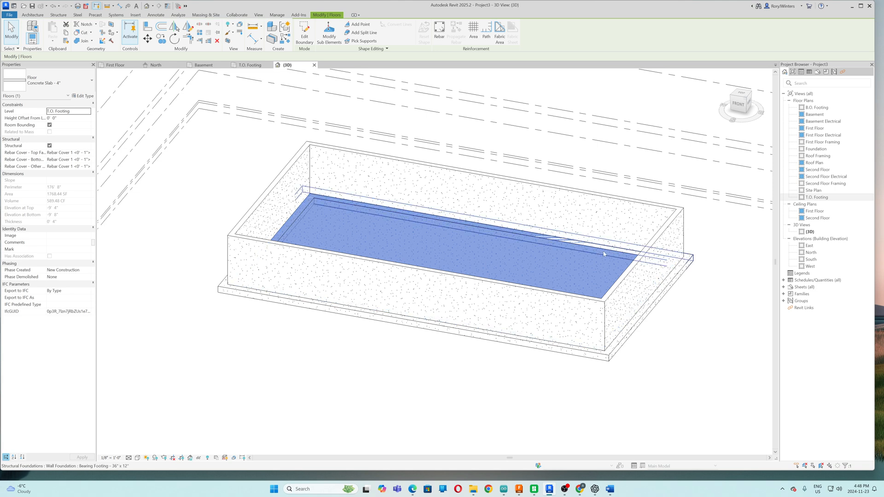
Set the concrete slab's level to Basement
click(88, 112)
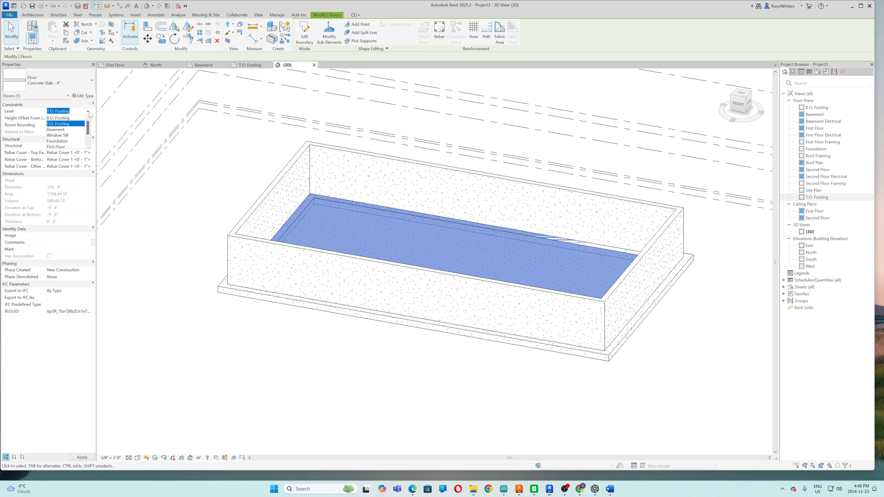
click(62, 130)
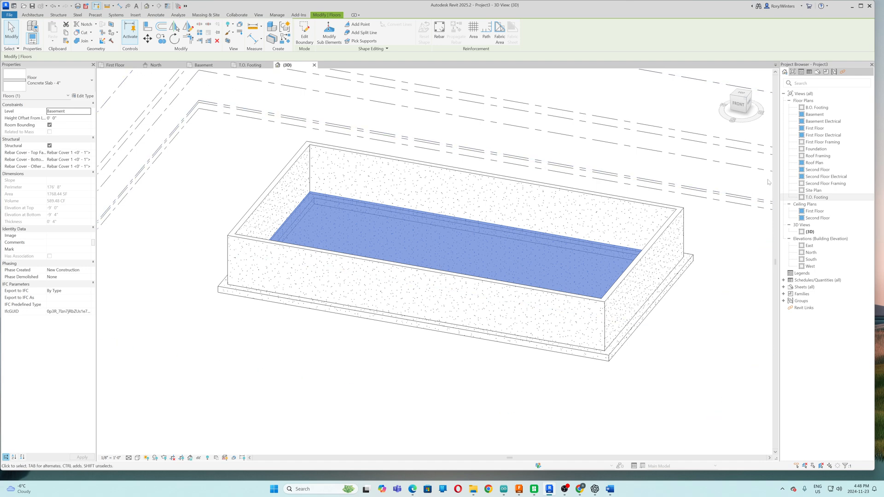
In the Foundation floor plan, create a horizontal building section cutting across the full length of the foundation, looking toward the upper wall
double_click(816, 149)
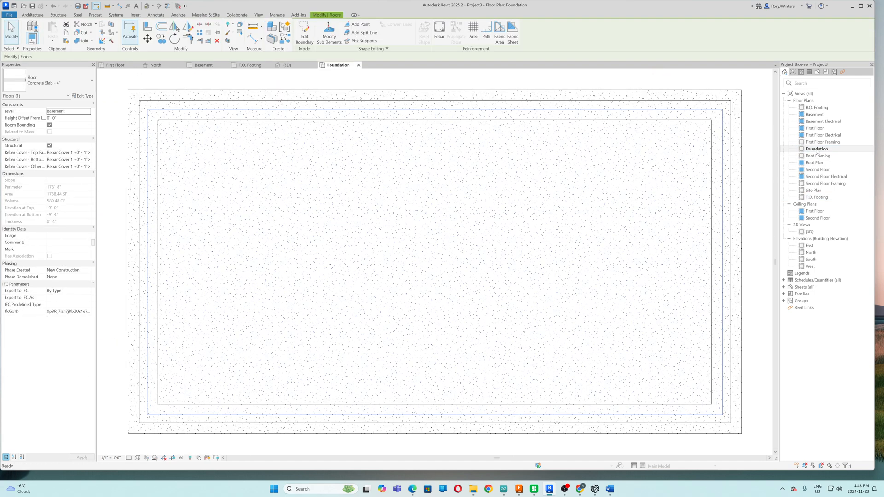
scroll(581, 267, down, 2)
click(591, 249)
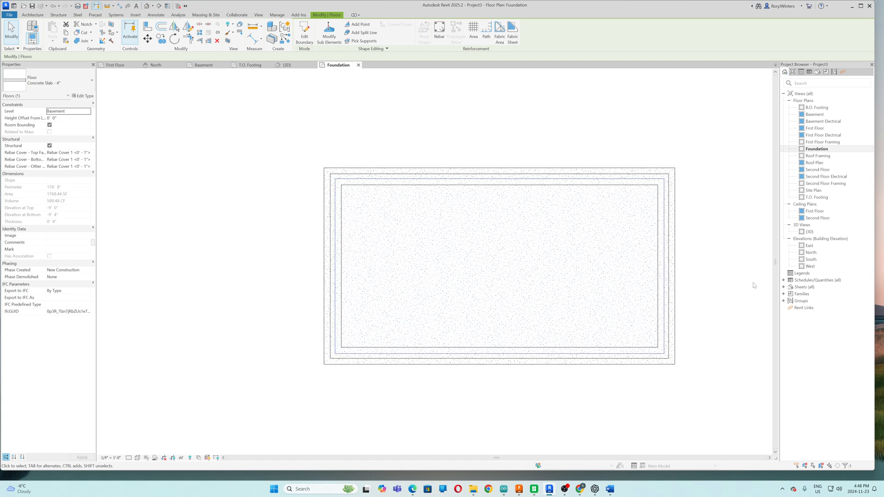
scroll(752, 282, up, 1)
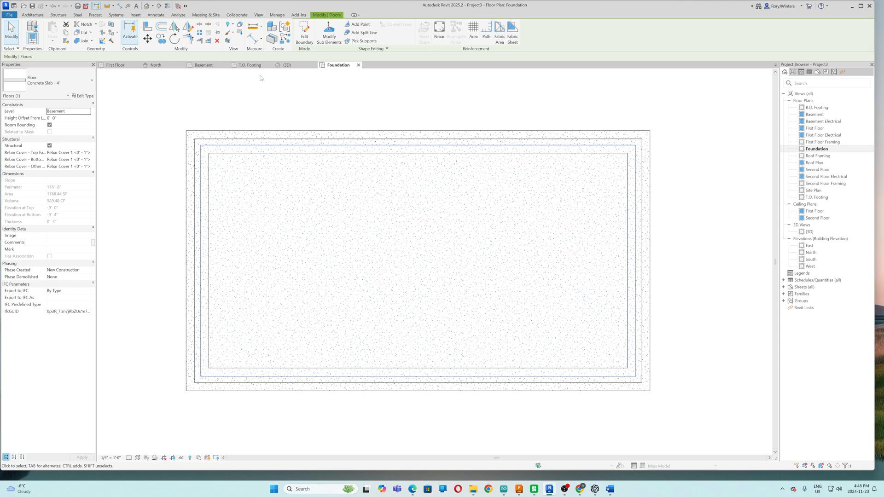
click(259, 15)
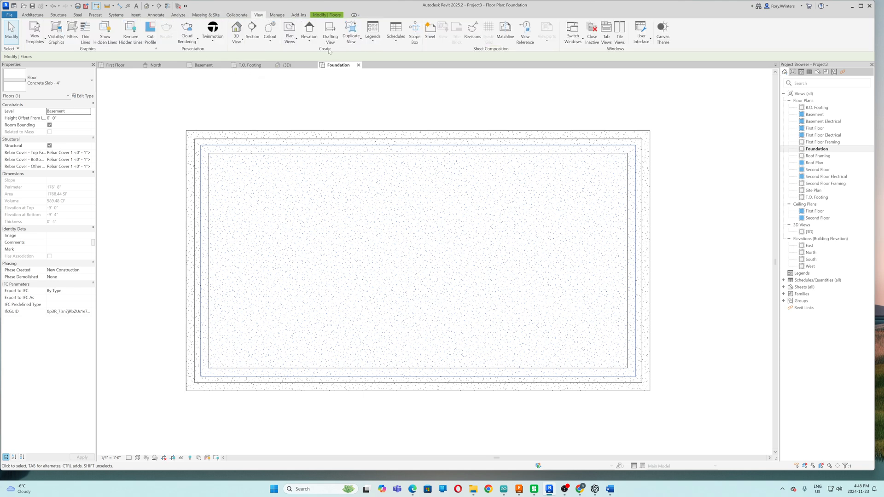
click(252, 31)
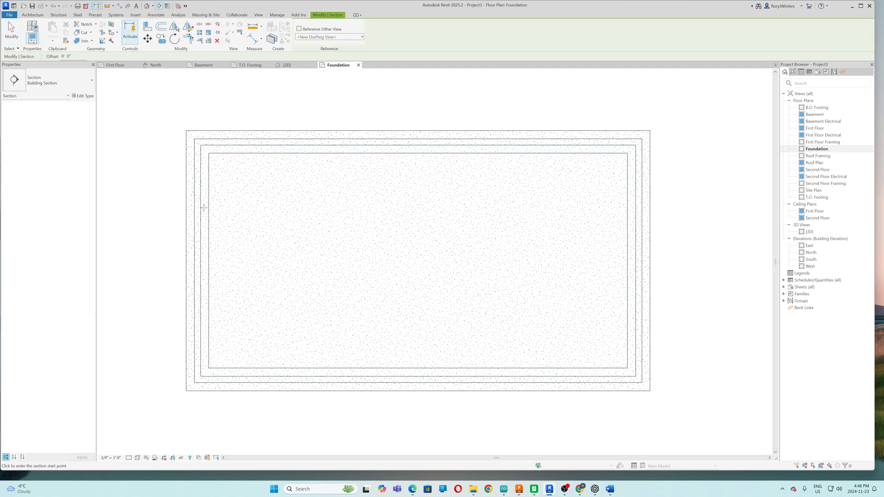
click(162, 252)
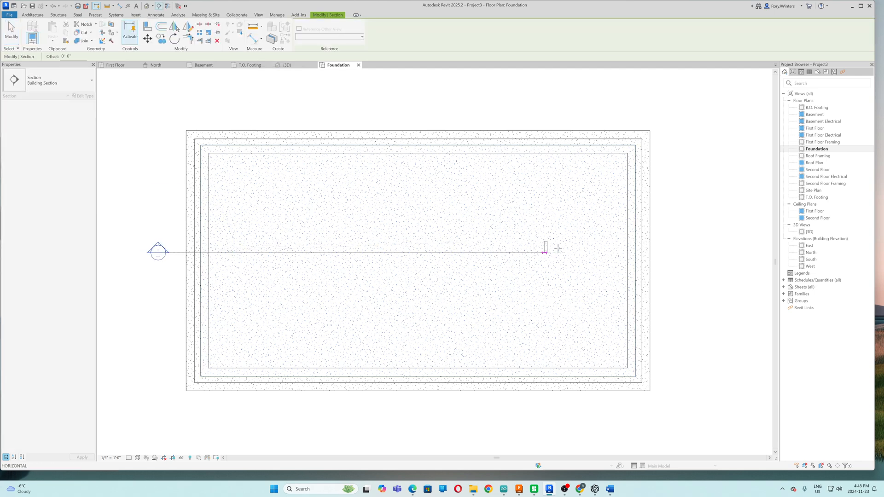
click(671, 252)
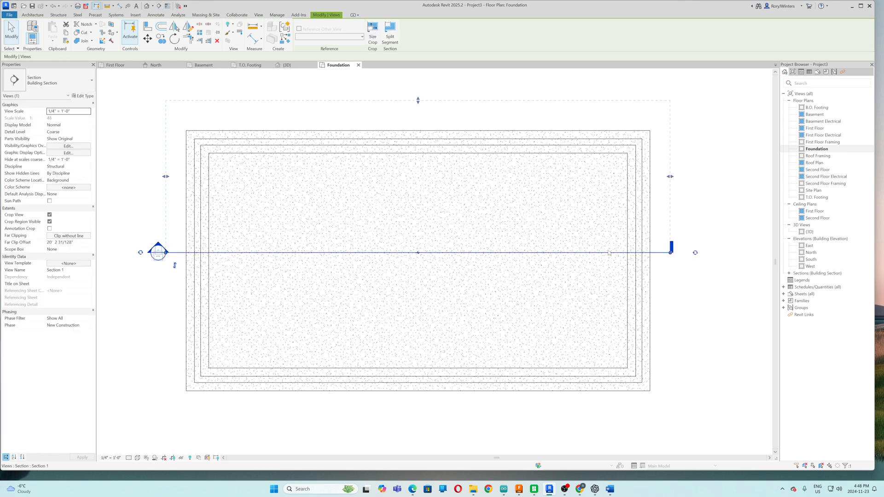
key(Escape)
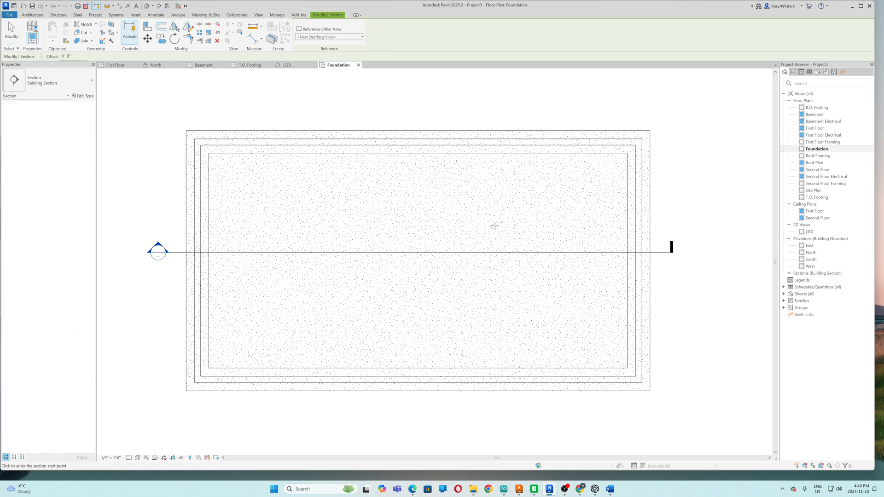
Open the new section view and examine how the foundation wall, slab and footing meet
double_click(158, 251)
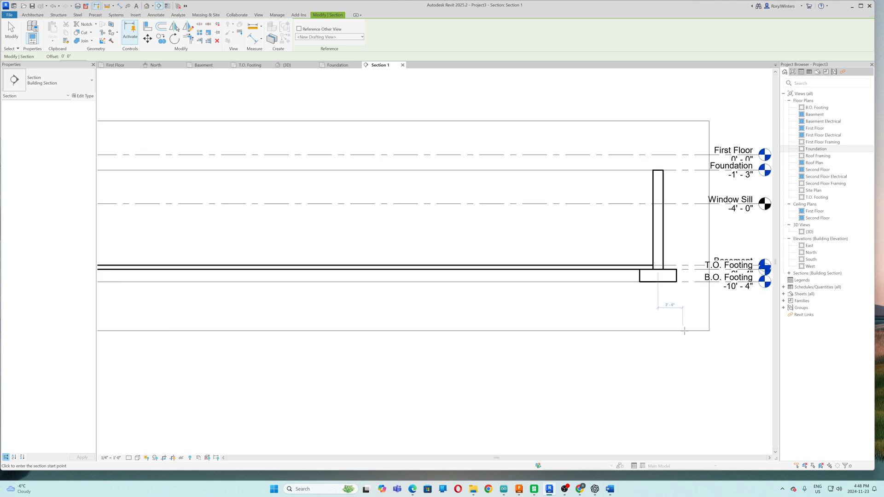
scroll(685, 331, up, 3)
scroll(660, 277, up, 3)
scroll(642, 292, down, 4)
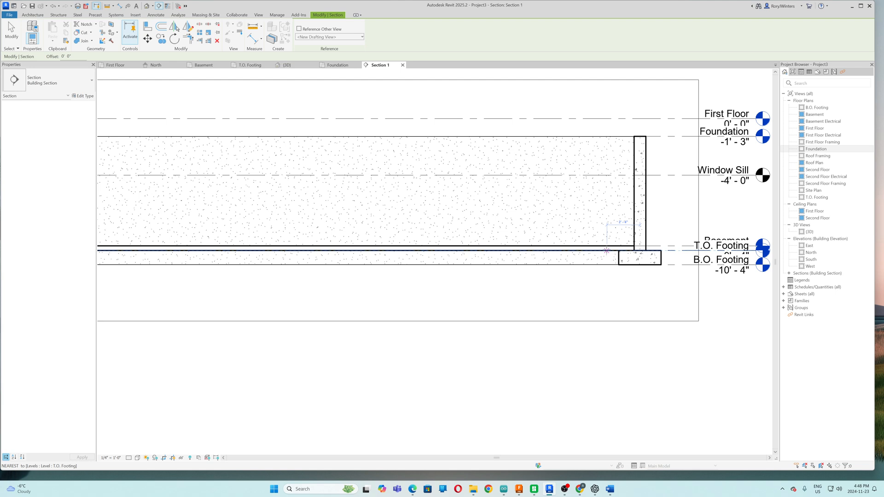
scroll(645, 257, down, 5)
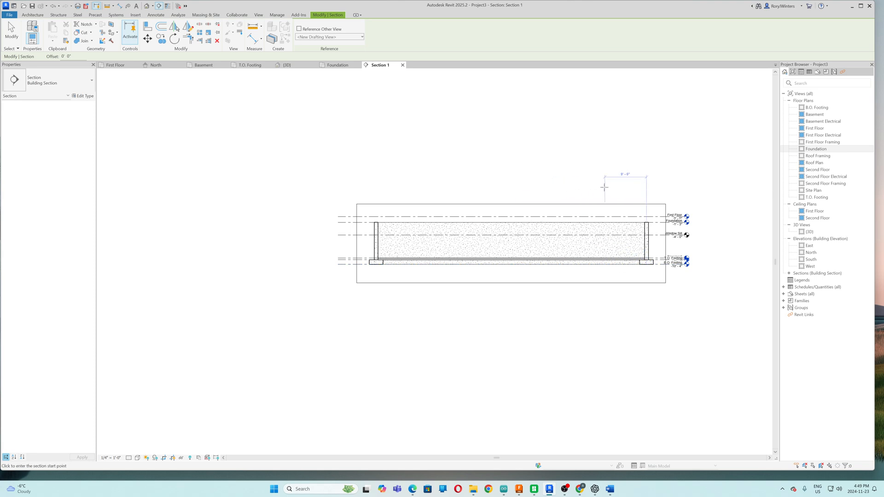
scroll(695, 246, up, 2)
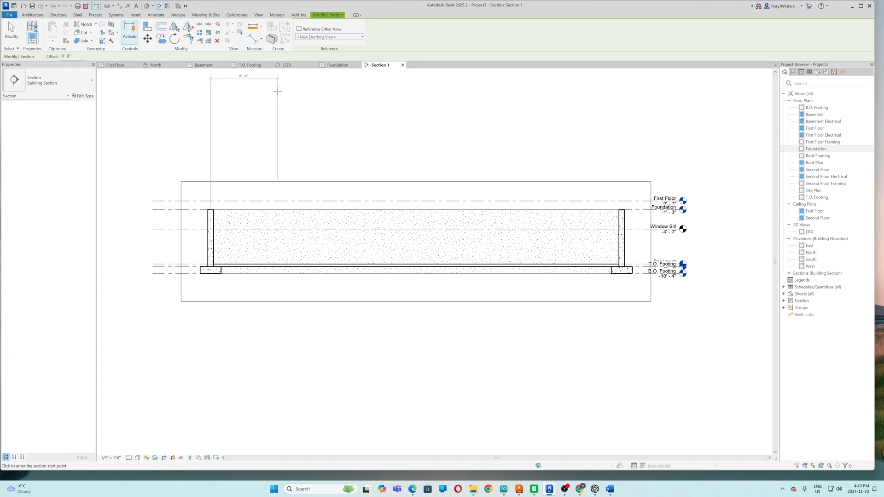
In the North elevation, start placing a window with the Window-Casement-Double type 34" x 36"
click(159, 65)
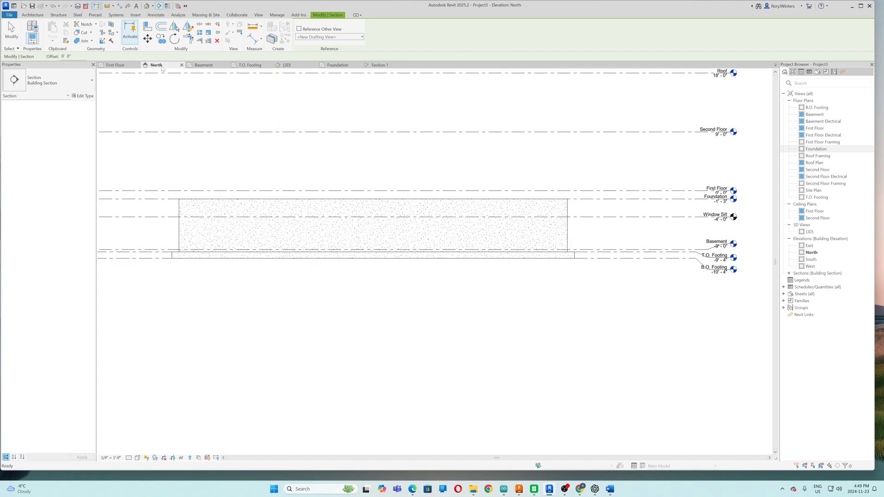
scroll(451, 232, up, 2)
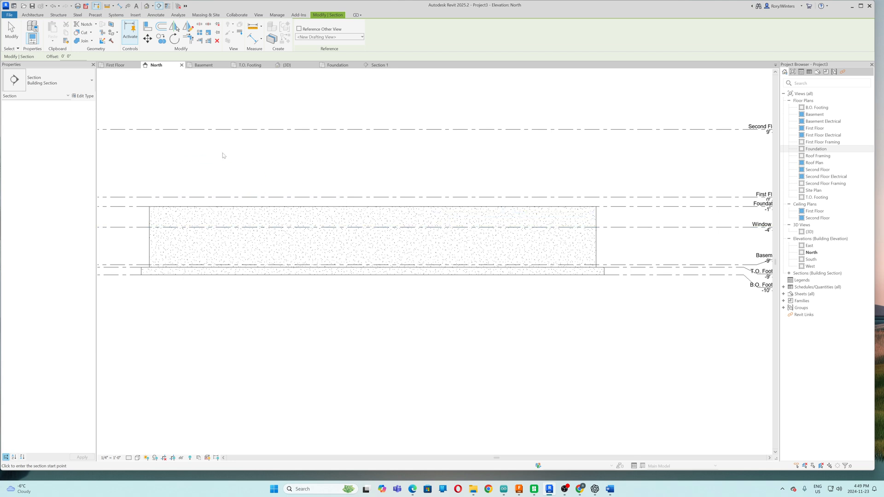
key(Escape)
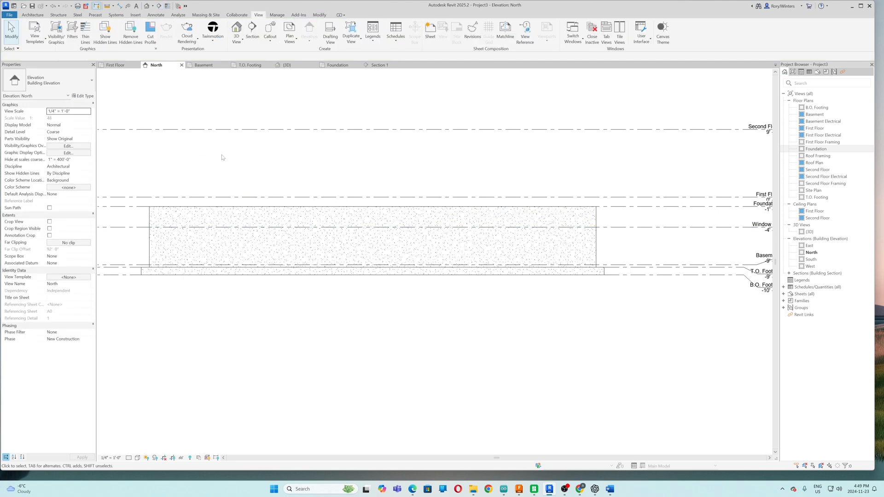
click(33, 15)
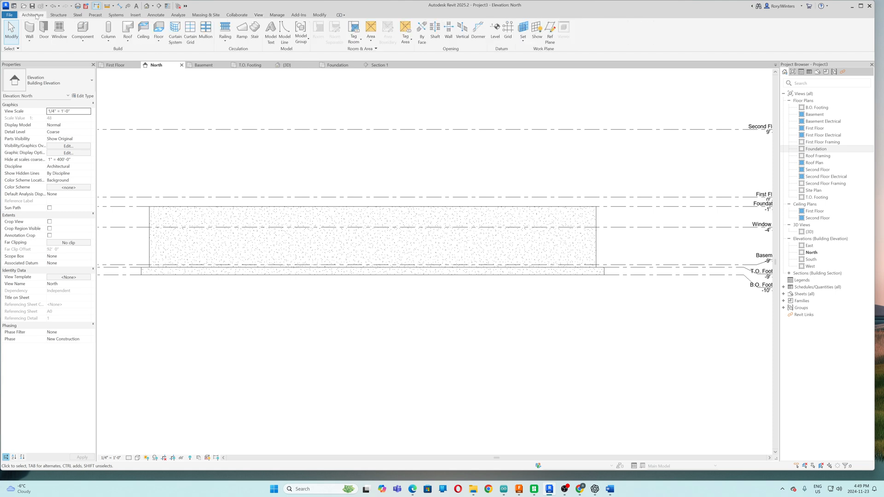
click(59, 36)
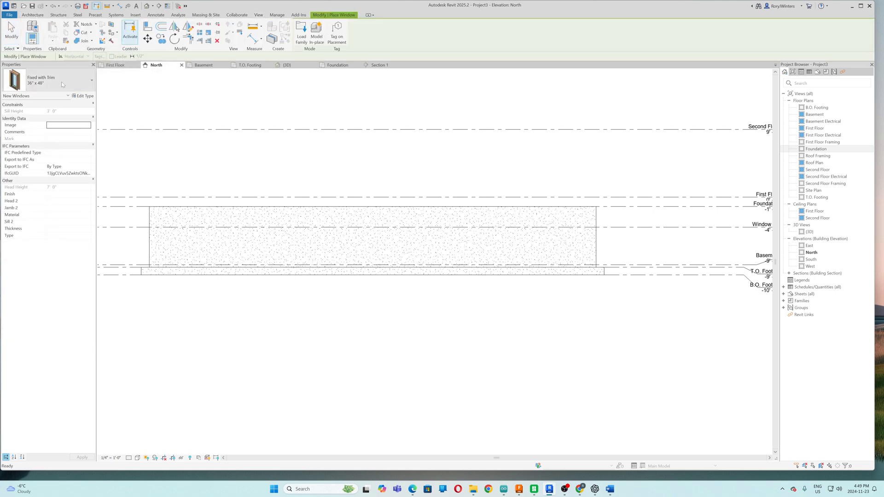
click(91, 81)
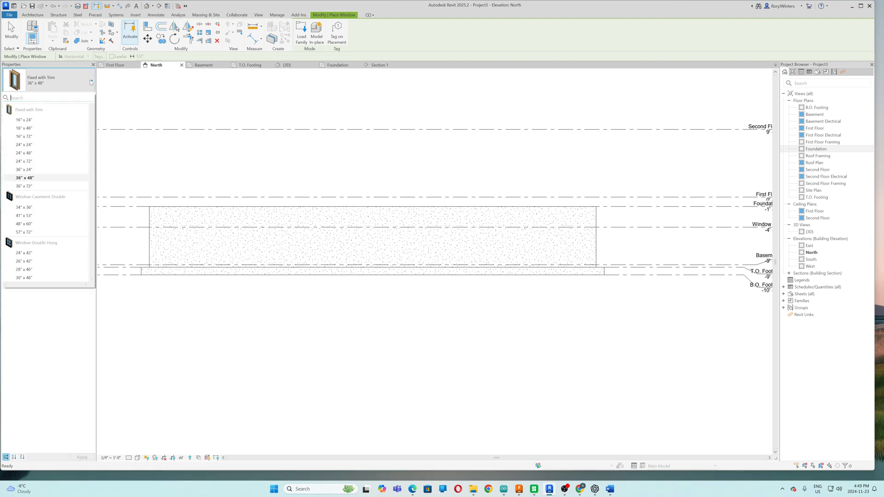
click(31, 211)
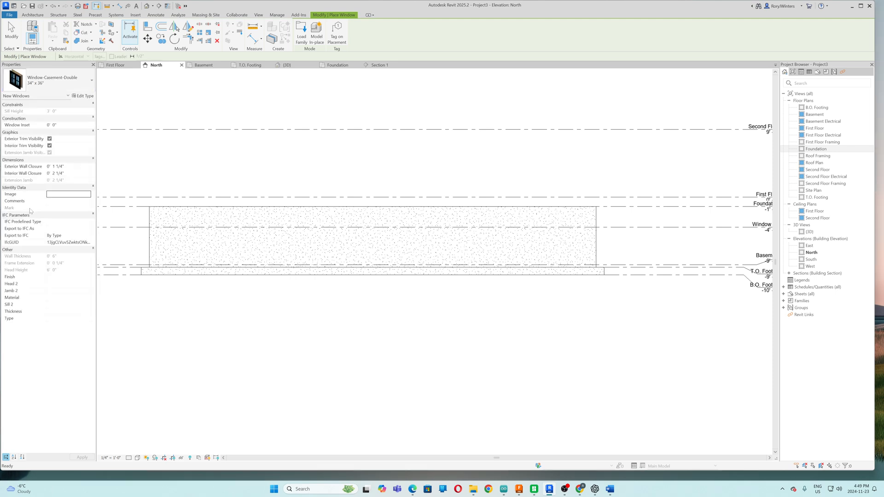
Duplicate the 34" x 36" casement window type as 24" x 36" 2 RW
click(85, 96)
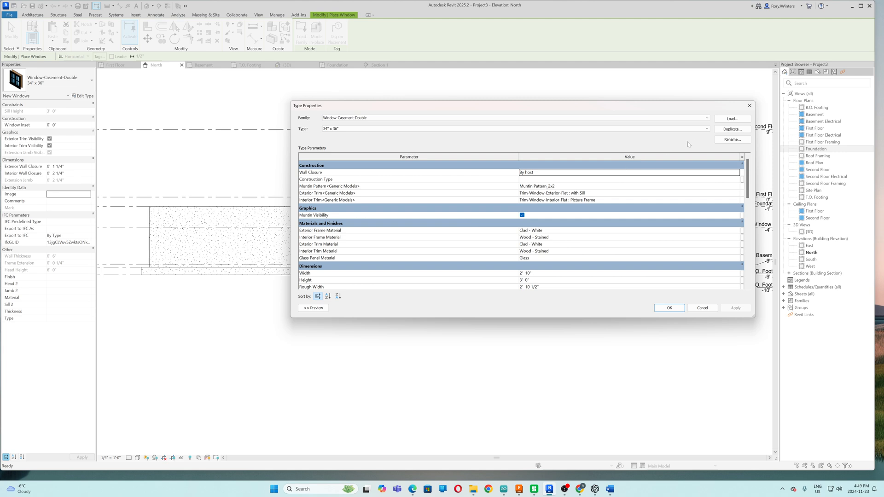
click(730, 129)
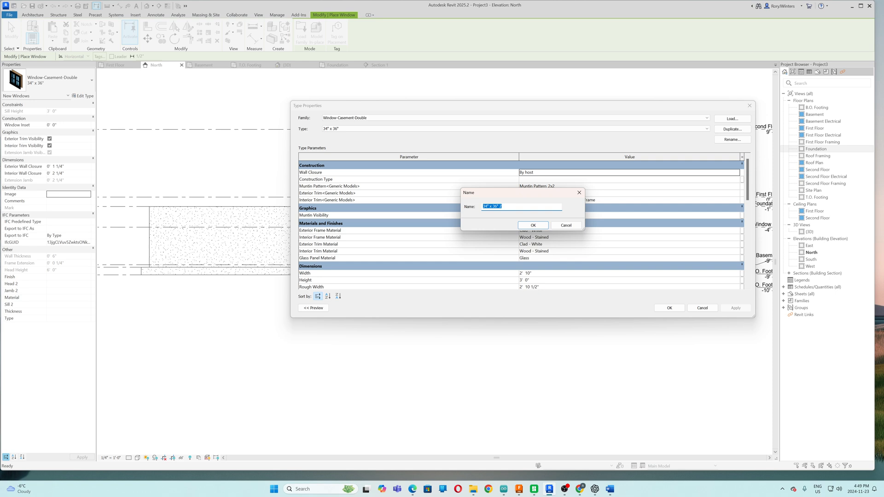
click(486, 206)
key(BackSpace)
text(2)
click(534, 225)
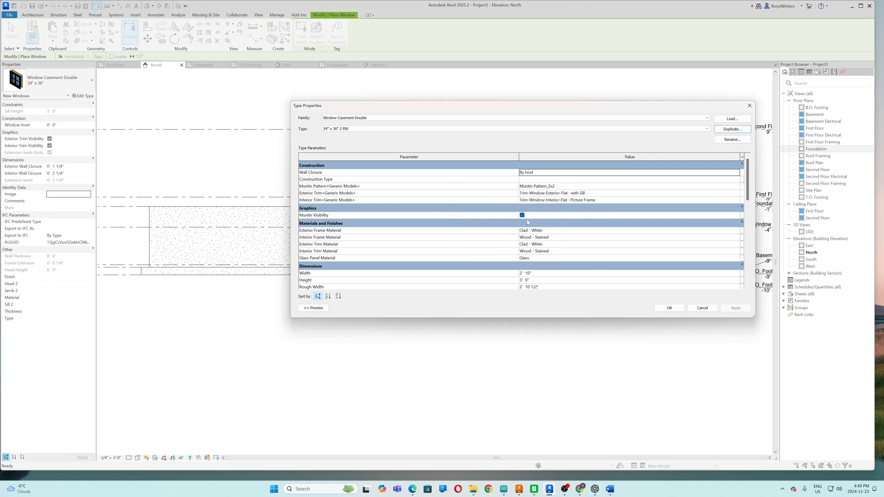
Set the new window type's width to 3' and height to 2', and apply the type properties
drag(408, 105, 343, 69)
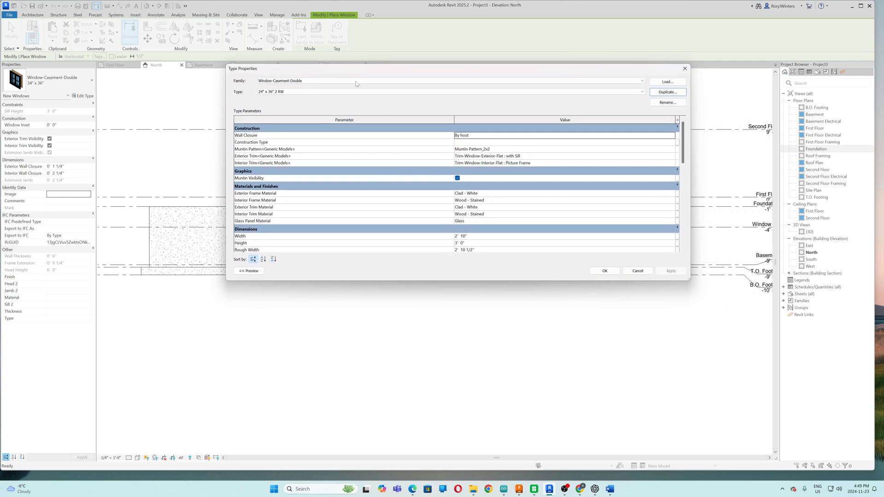
drag(438, 280, 433, 406)
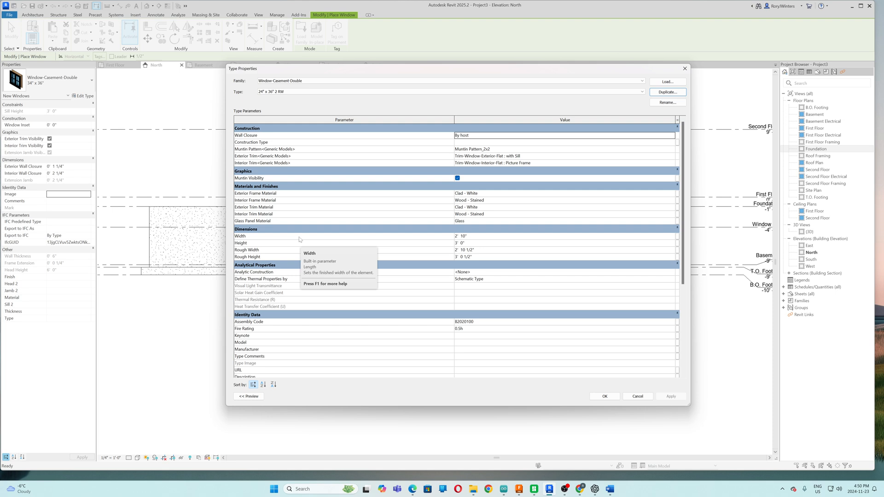
scroll(302, 239, down, 5)
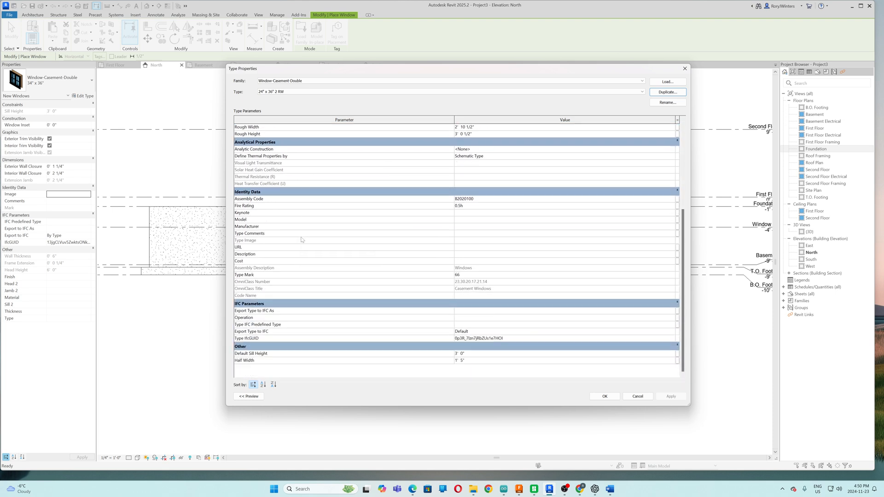
scroll(302, 240, up, 5)
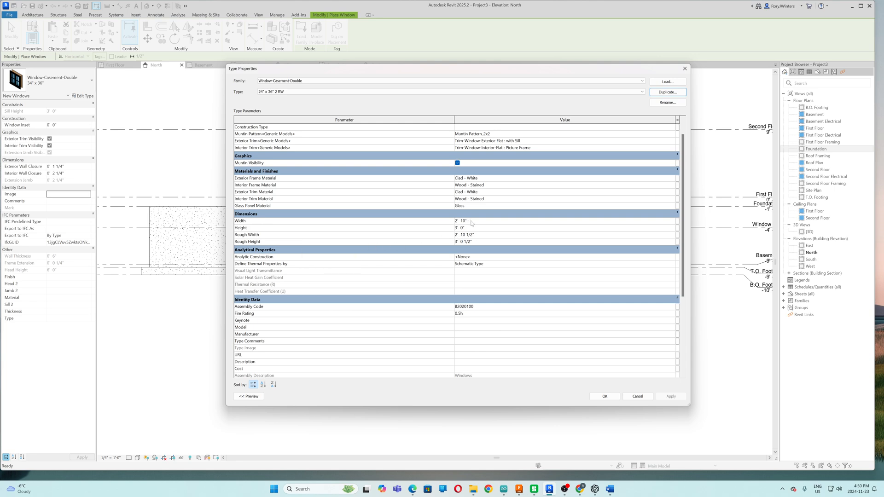
click(471, 221)
text(3)
key(Return)
click(470, 228)
text(2)
click(669, 398)
click(604, 397)
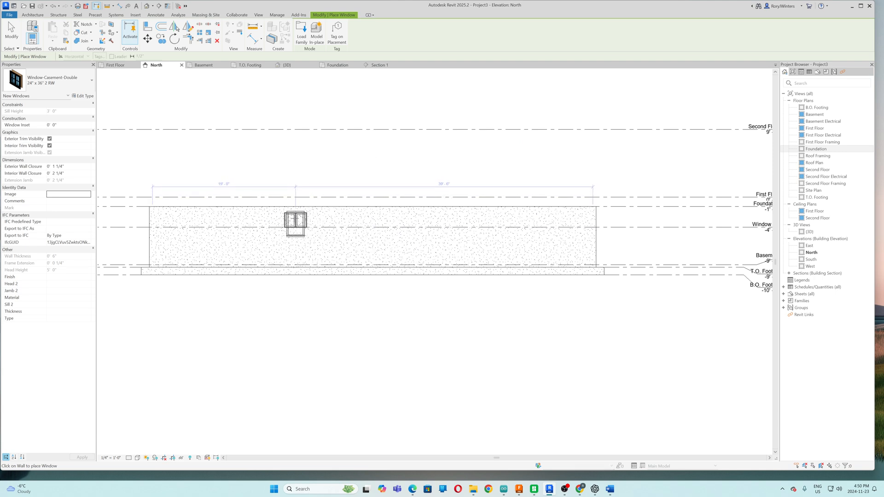
Place five of the casement windows along the north foundation wall and view them from the back in 3D
click(296, 223)
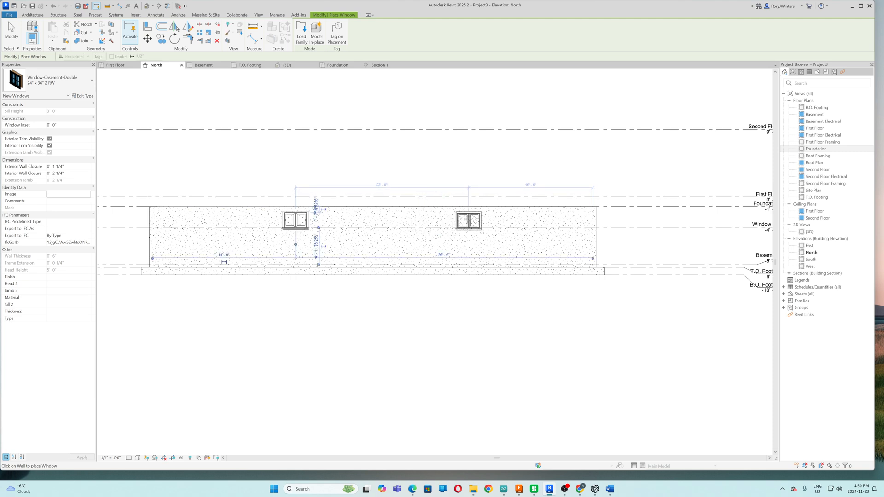
click(469, 223)
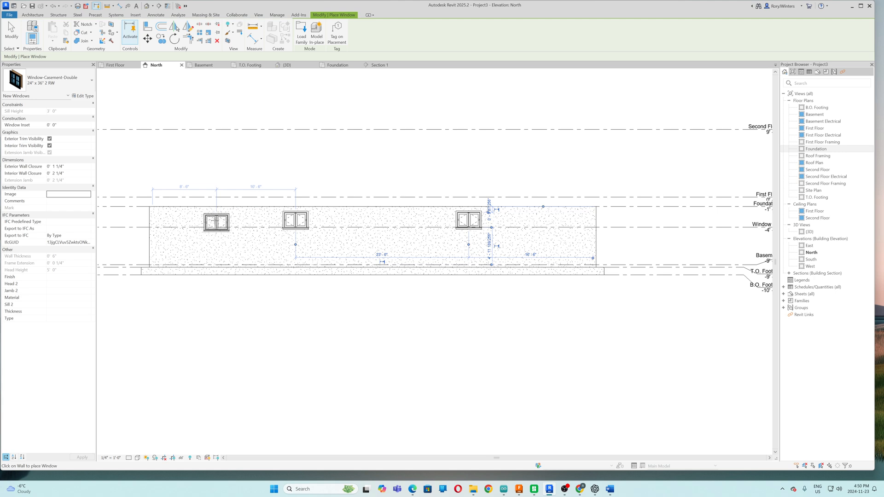
click(213, 220)
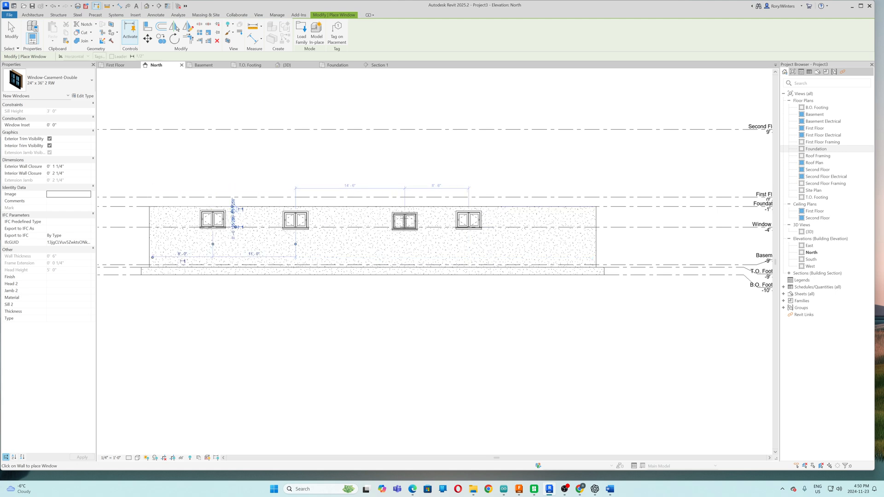
click(394, 219)
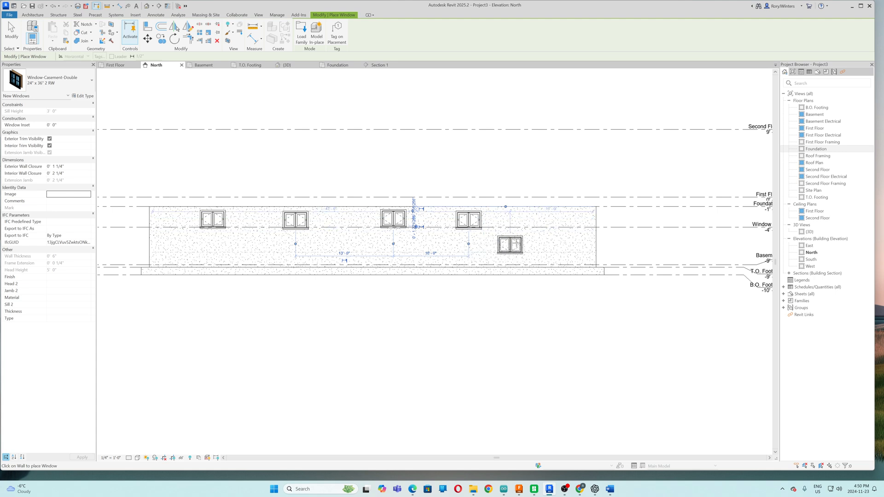
click(531, 236)
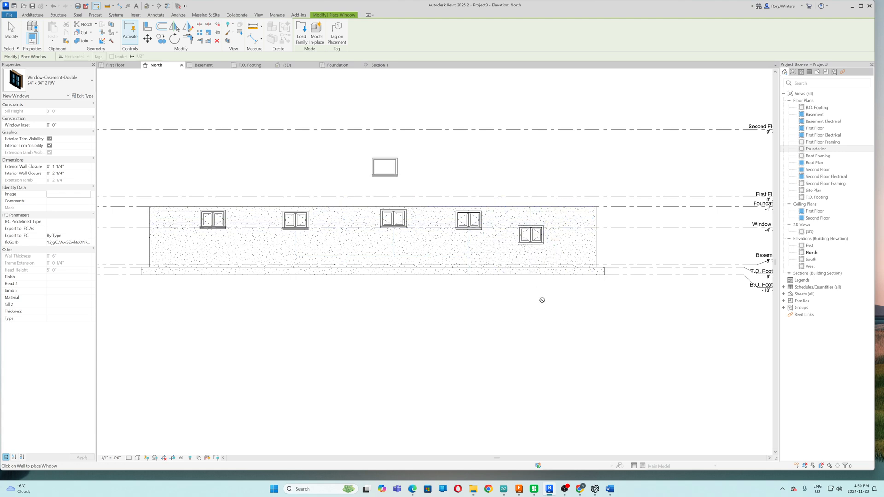
click(286, 64)
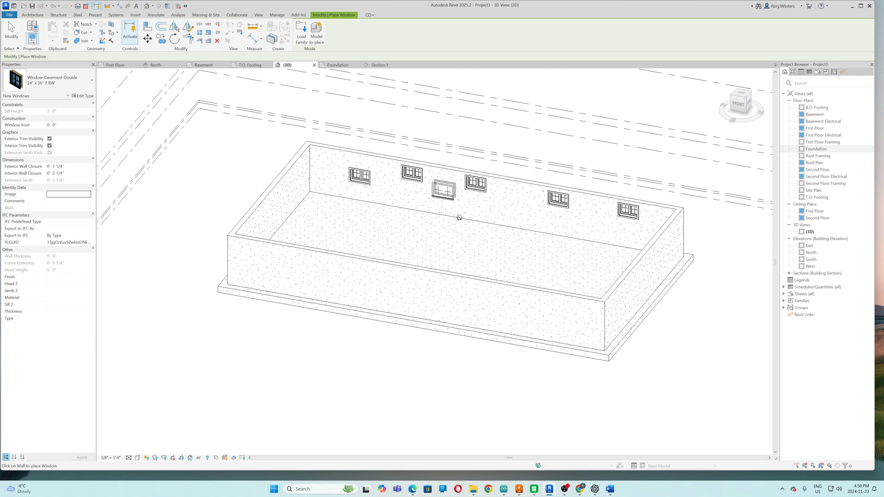
key(Escape)
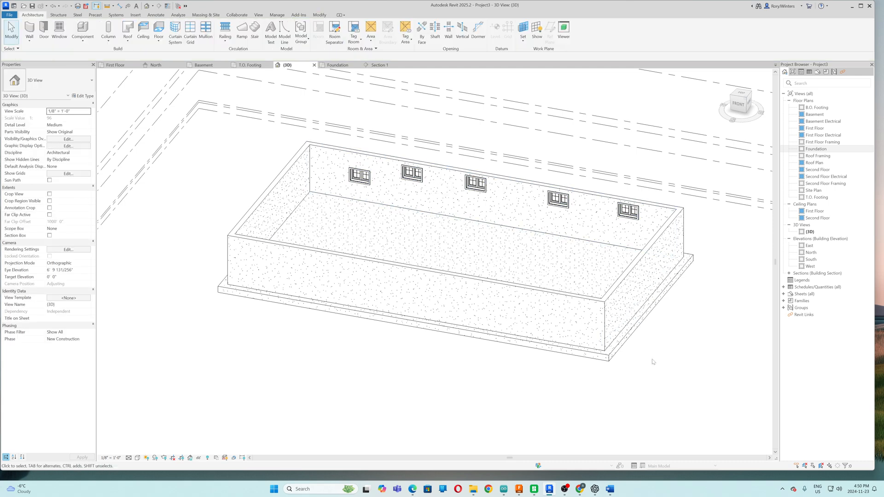
mouse_move(654, 357)
shift+middle_down()
mouse_move(517, 353)
mouse_move(416, 387)
mouse_move(378, 324)
mouse_move(364, 321)
shift+middle_up()
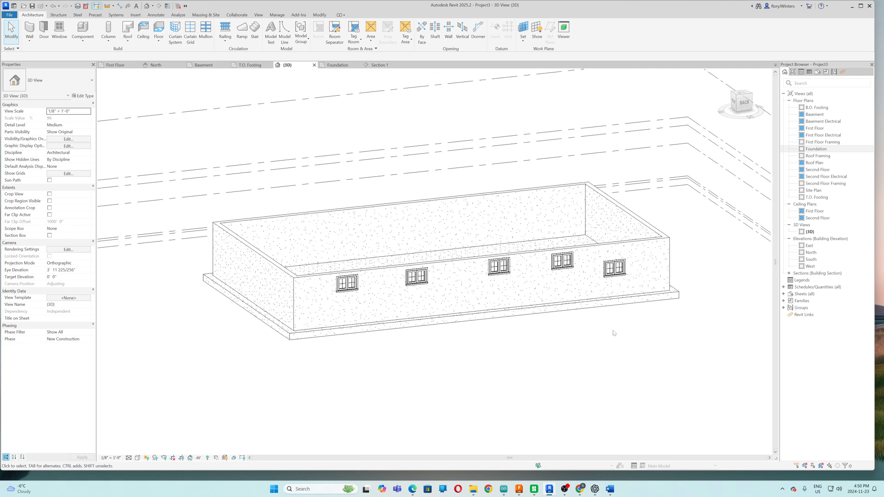
Select the whole model and filter the selection down to the Windows category only
drag(702, 344, 193, 133)
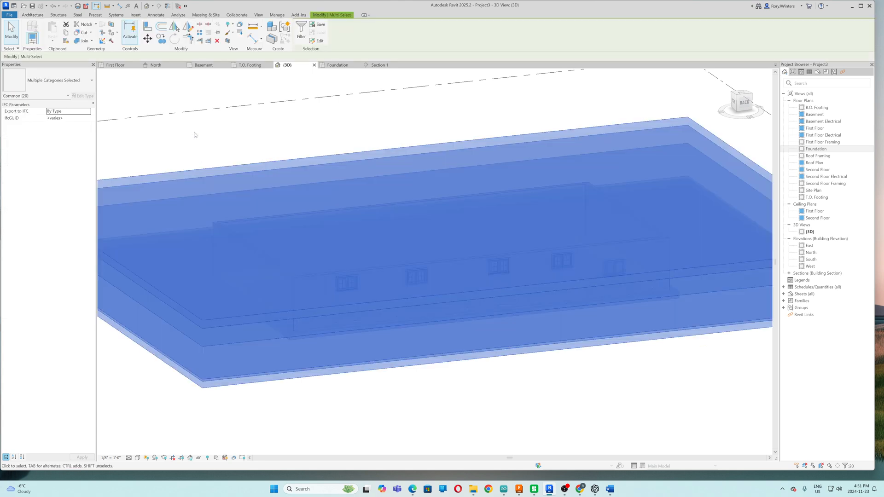
click(301, 30)
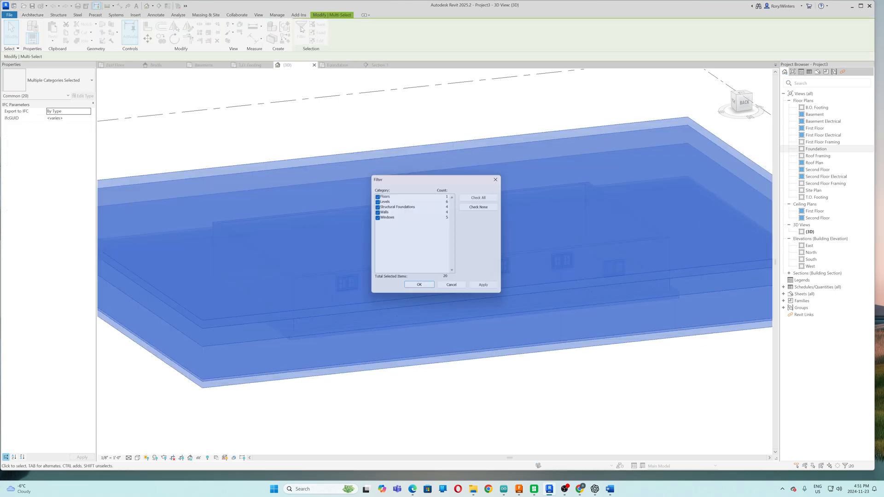
click(375, 212)
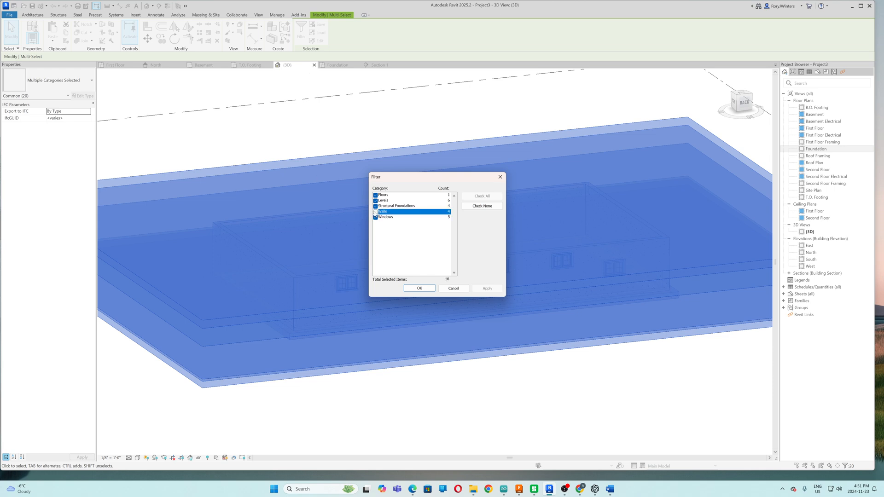
click(376, 206)
click(376, 201)
click(376, 195)
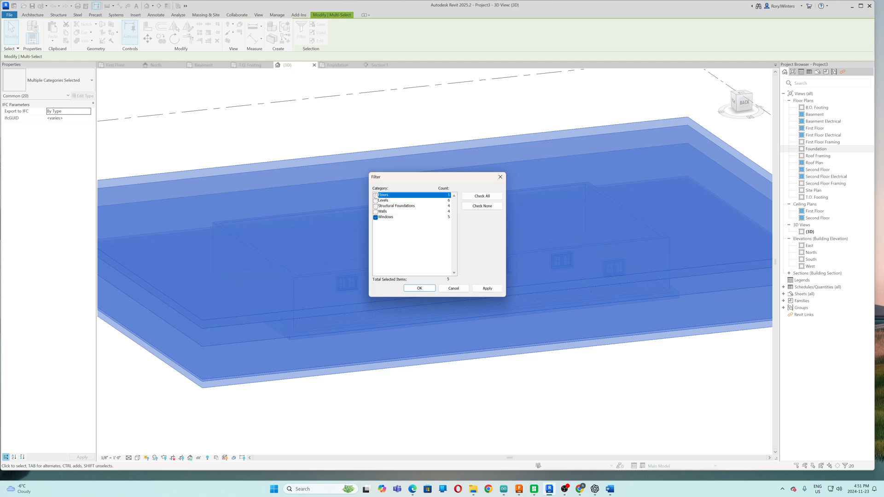
click(488, 288)
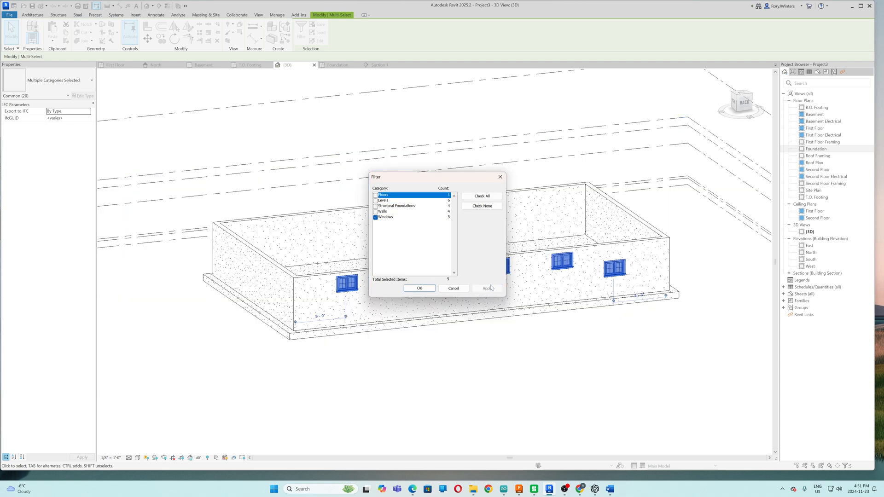
click(419, 288)
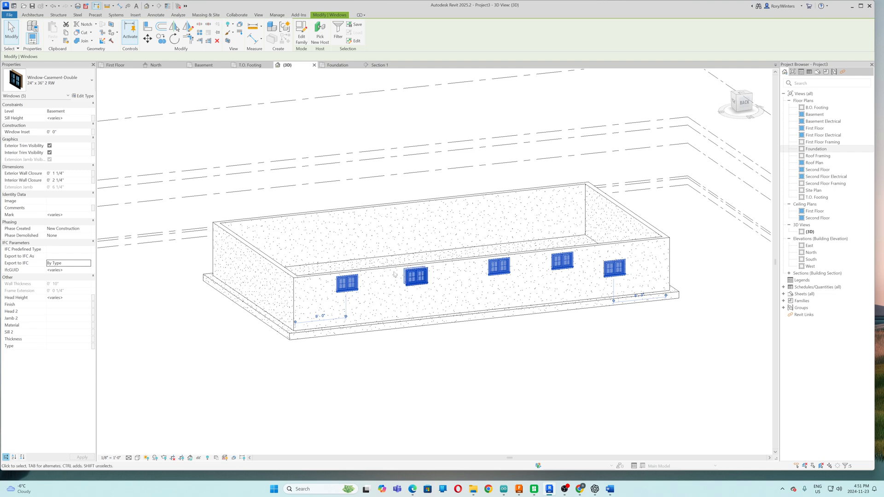
Try to reassign the five selected windows to the Window Sill level with their existing sill heights
click(64, 112)
click(88, 112)
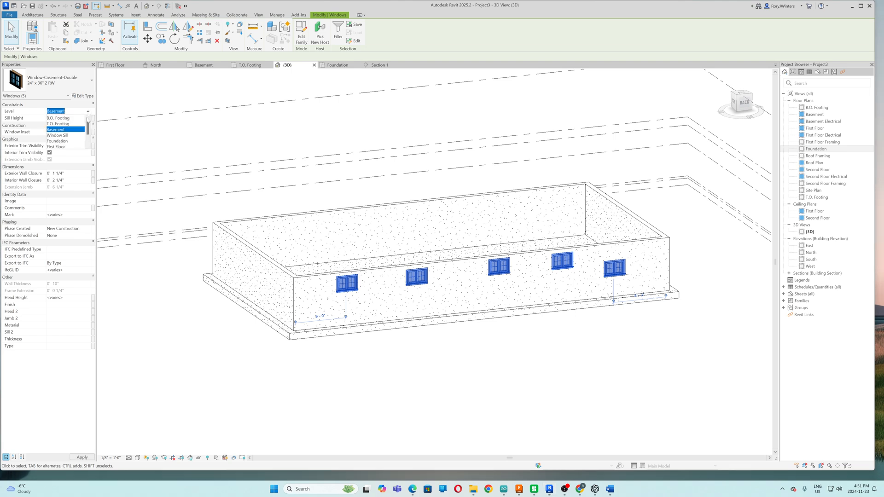
click(58, 136)
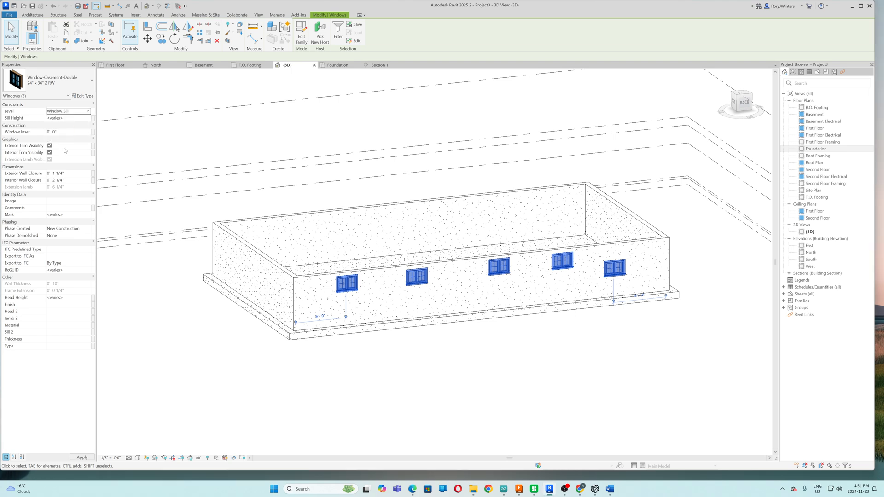
click(84, 457)
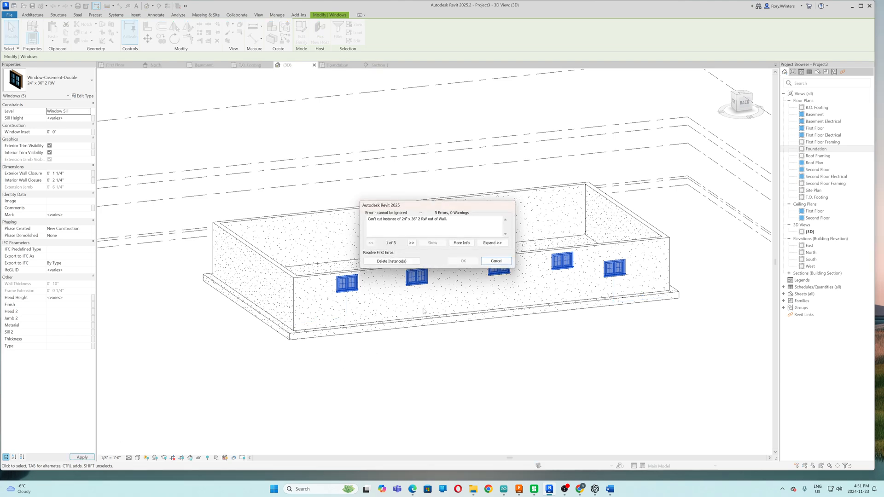
click(490, 261)
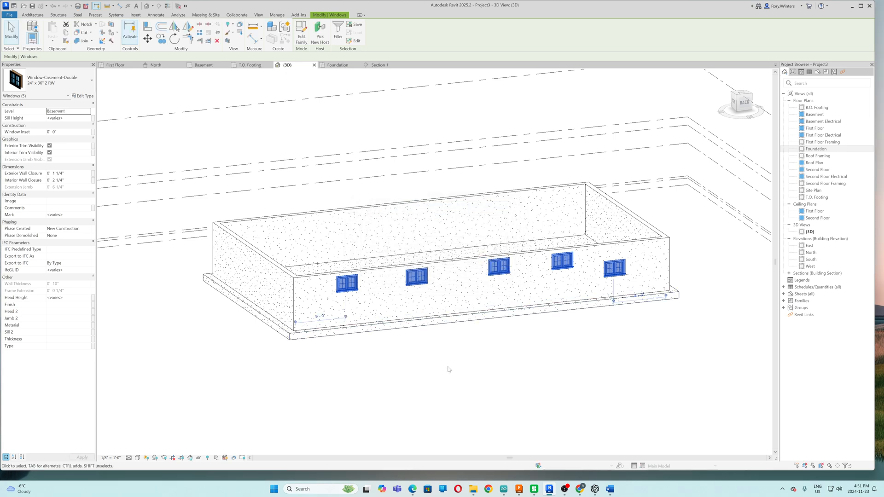
Set the five selected windows' sill height to 0 and their level to Window Sill, apply the changes and deselect them
click(69, 119)
text(0)
key(Return)
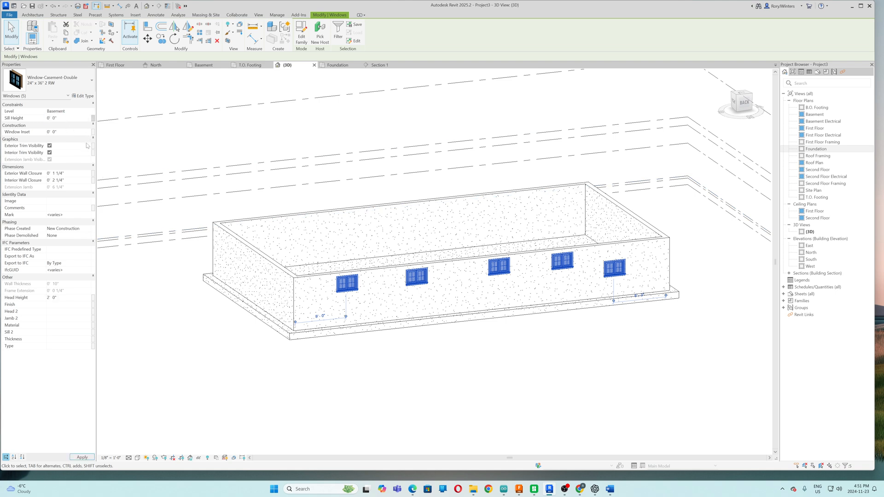
click(65, 111)
click(88, 112)
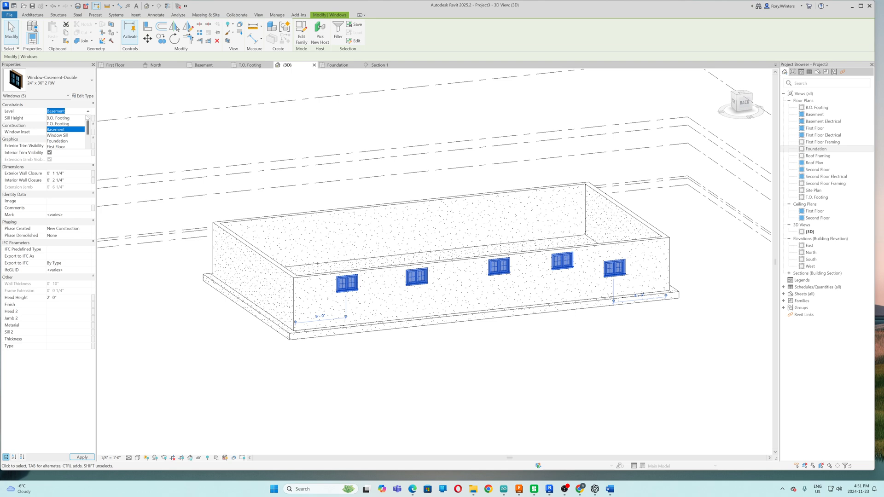
click(64, 136)
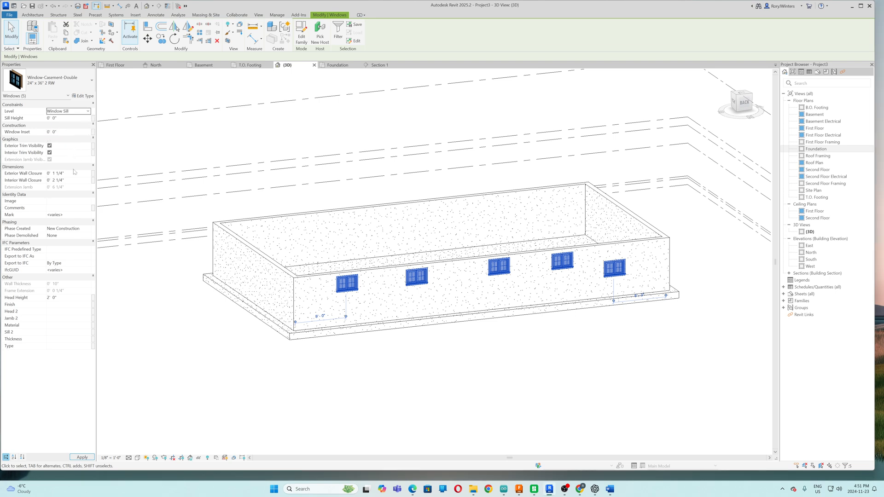
click(79, 457)
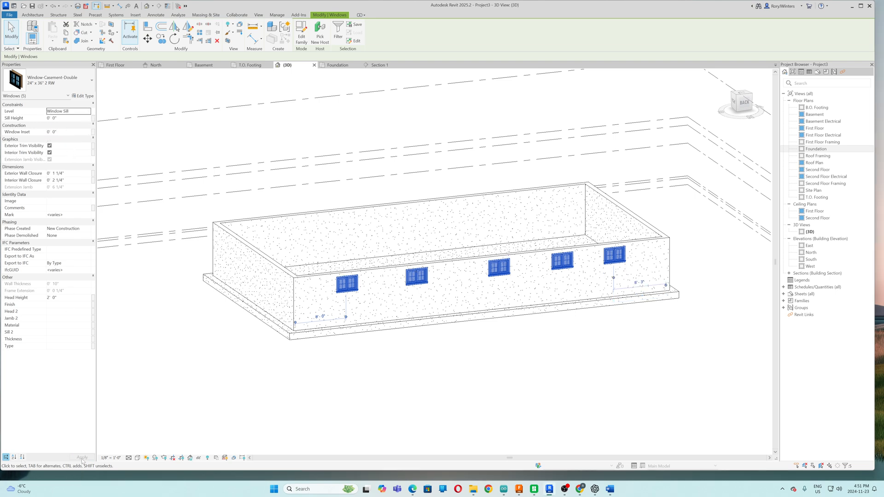
click(158, 418)
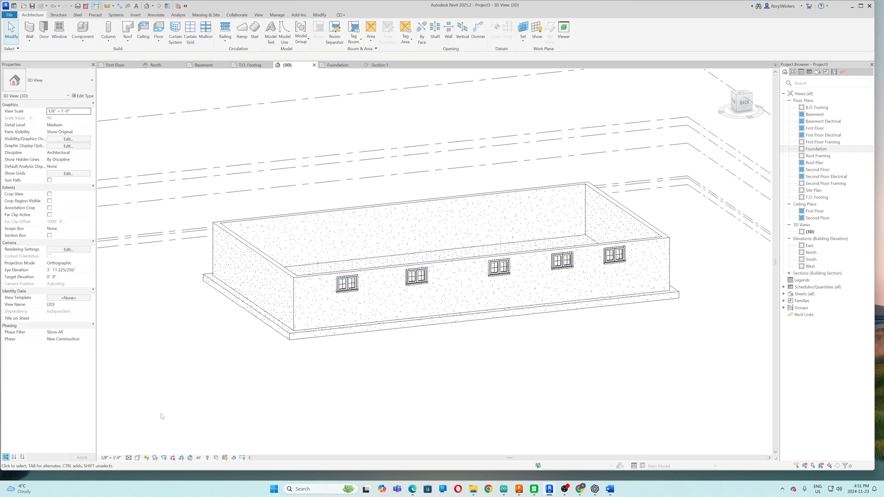
mouse_move(537, 333)
shift+middle_down()
mouse_move(484, 267)
mouse_move(530, 339)
shift+middle_up()
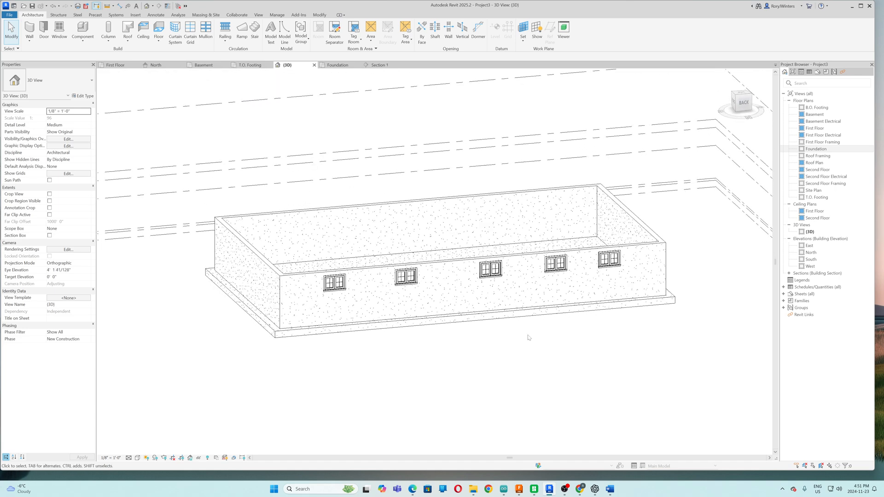